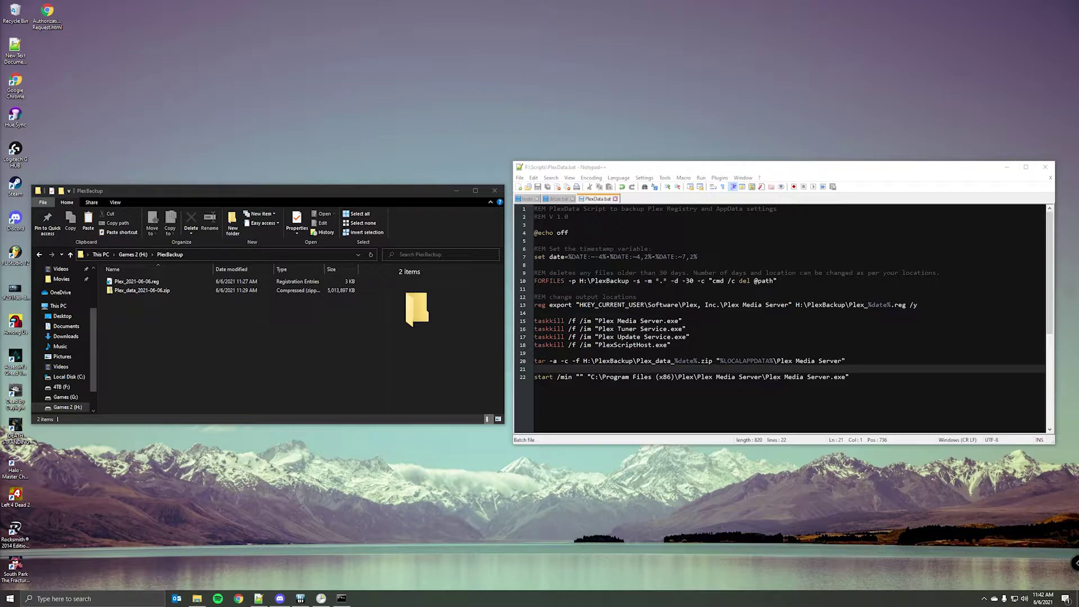
Step: Select the first taskkill line and then the whole PlexData.bat script, then deselect it
left_click_drag(534, 313, 686, 321)
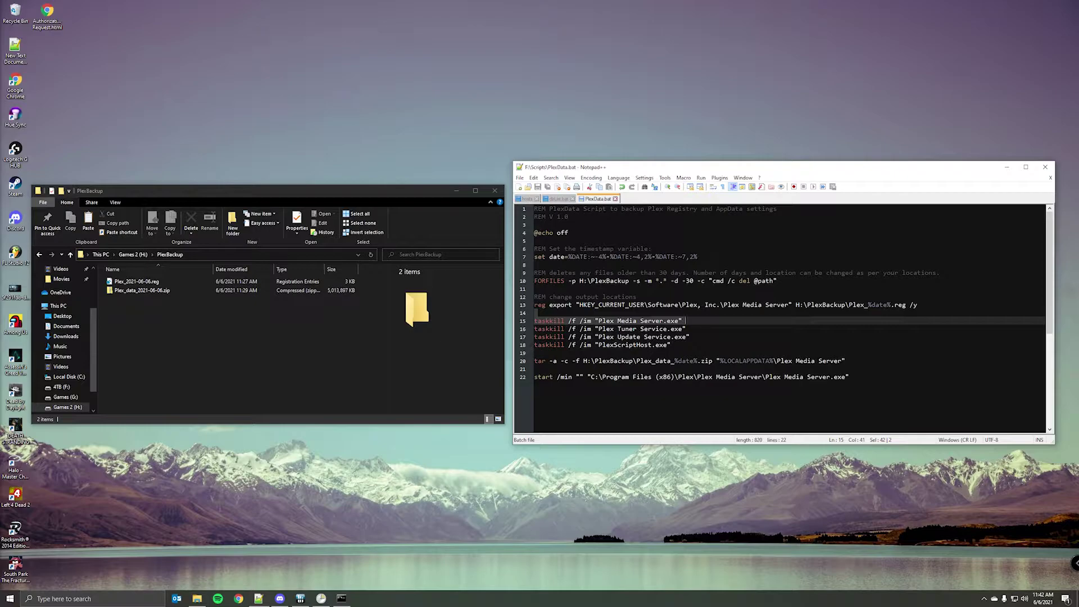
key("ctrl+End")
key("shift+Up")
key("shift+Up")
key("shift+Up")
key("shift+Up")
key("shift+Up")
key("shift+Up")
key("shift+Up")
key("shift+Up")
key("shift+Up")
key("shift+Up")
key("shift+Up")
key("shift+Up")
key("shift+Up")
key("shift+Up")
key("shift+Up")
key("shift+Up")
key("shift+Up")
key("shift+Up")
key("shift+Up")
key("shift+Up")
key("shift+Home")
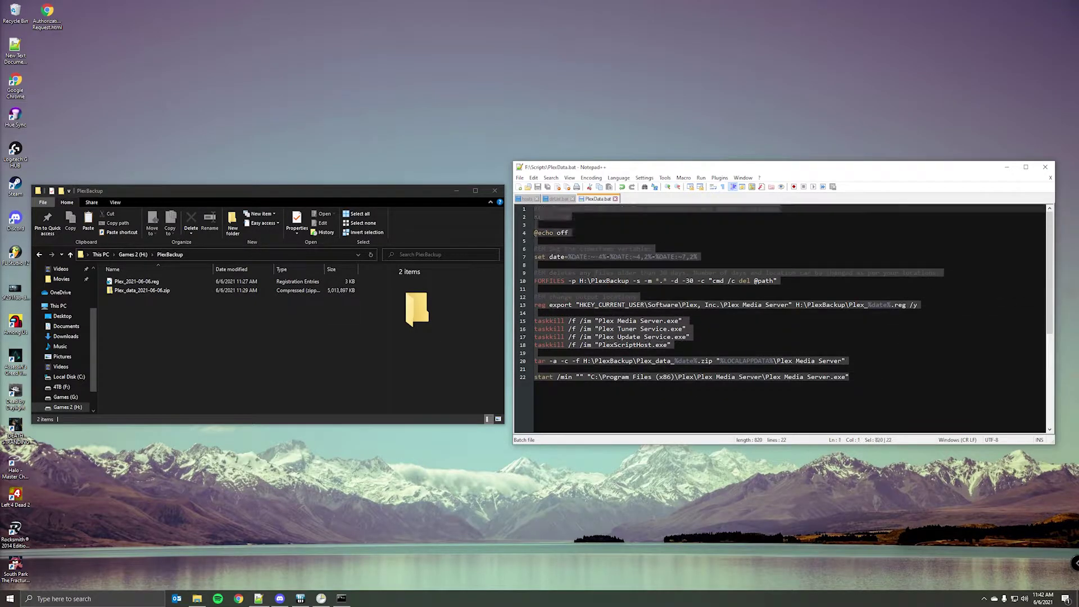
left_click(590, 282)
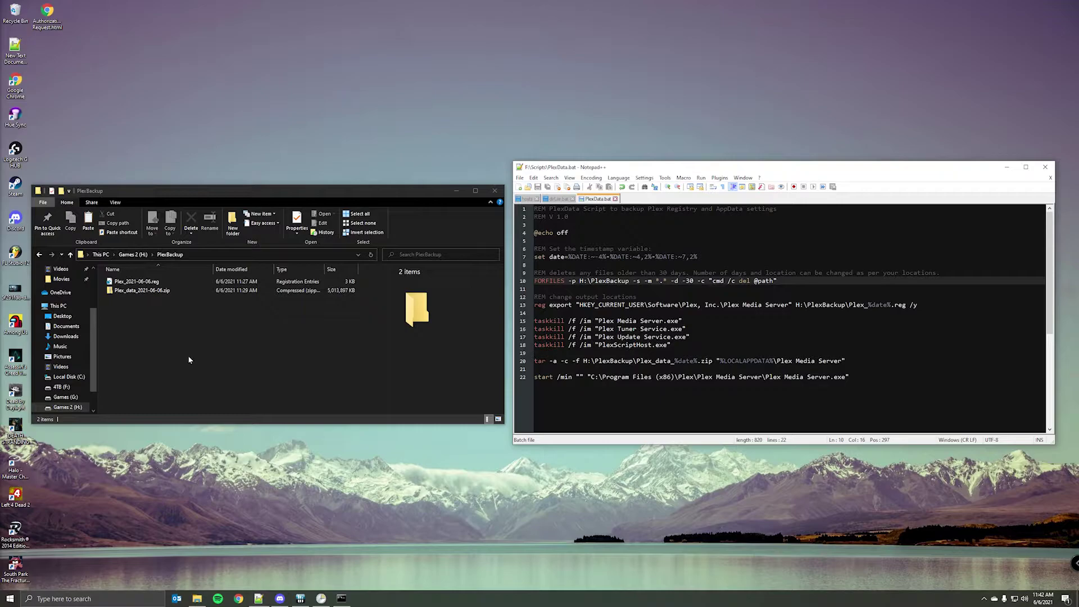
Step: Select Plex_data_2021-06-06.zip in the PlexBackup folder to show its 4.78 GB size
left_click(167, 329)
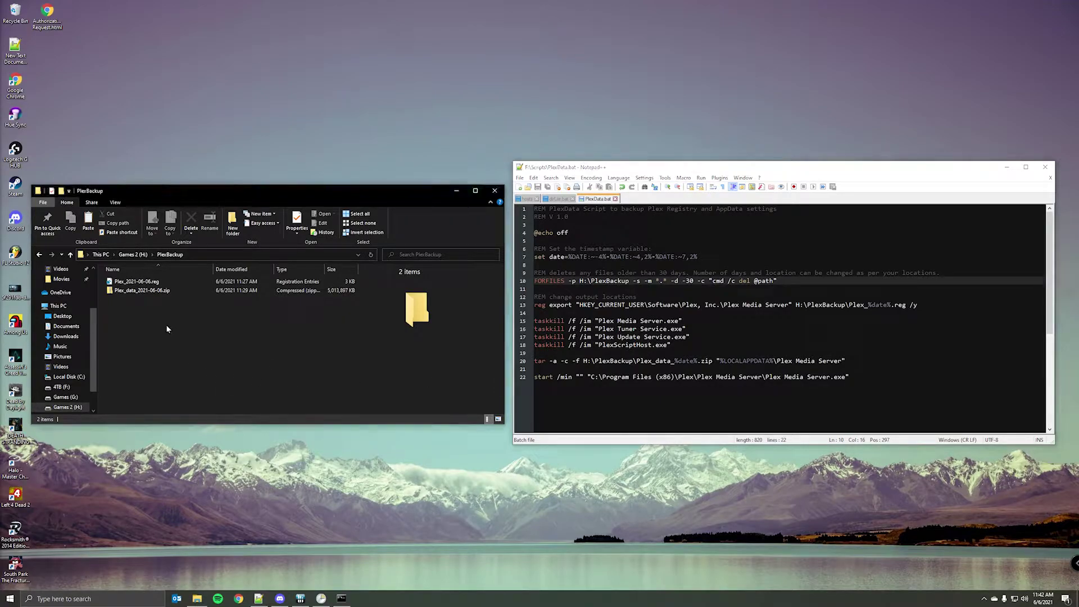
left_click(125, 283)
left_click(127, 292)
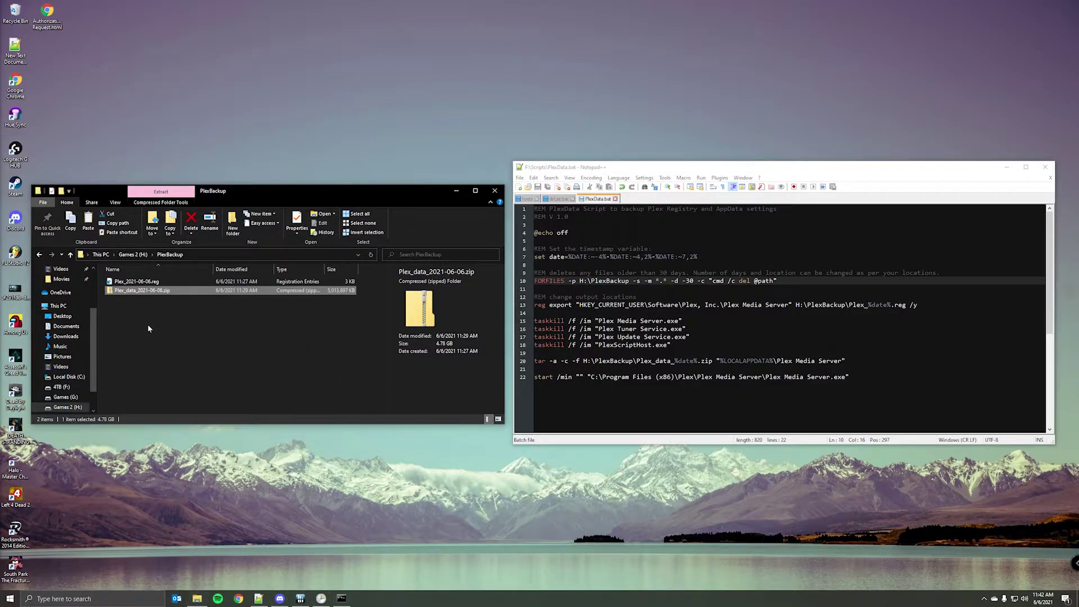
left_click(225, 358)
left_click(247, 290)
left_click(670, 345)
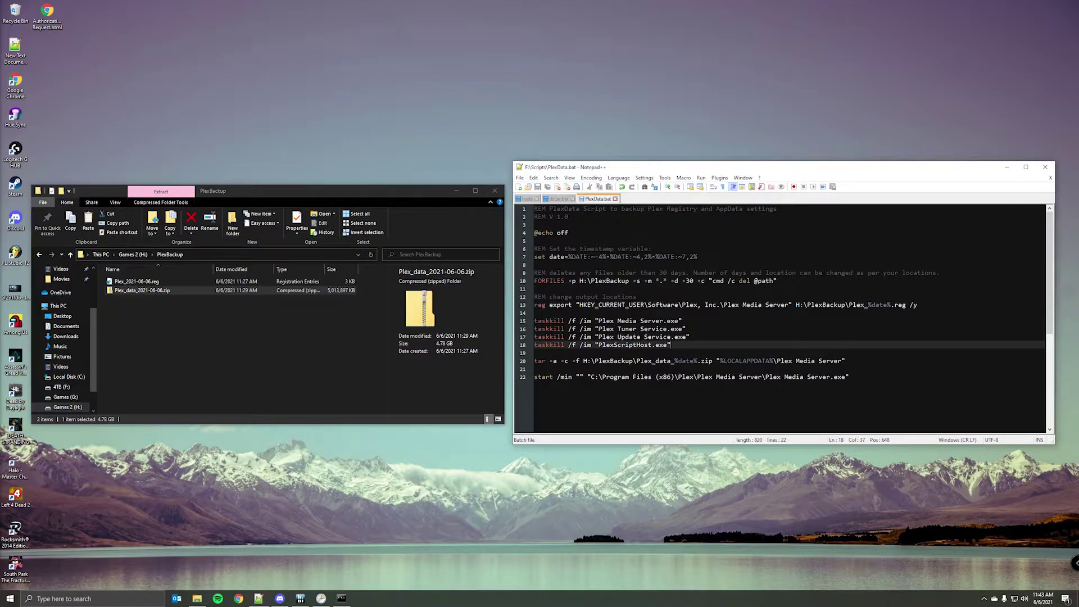
left_click_drag(698, 256, 514, 262)
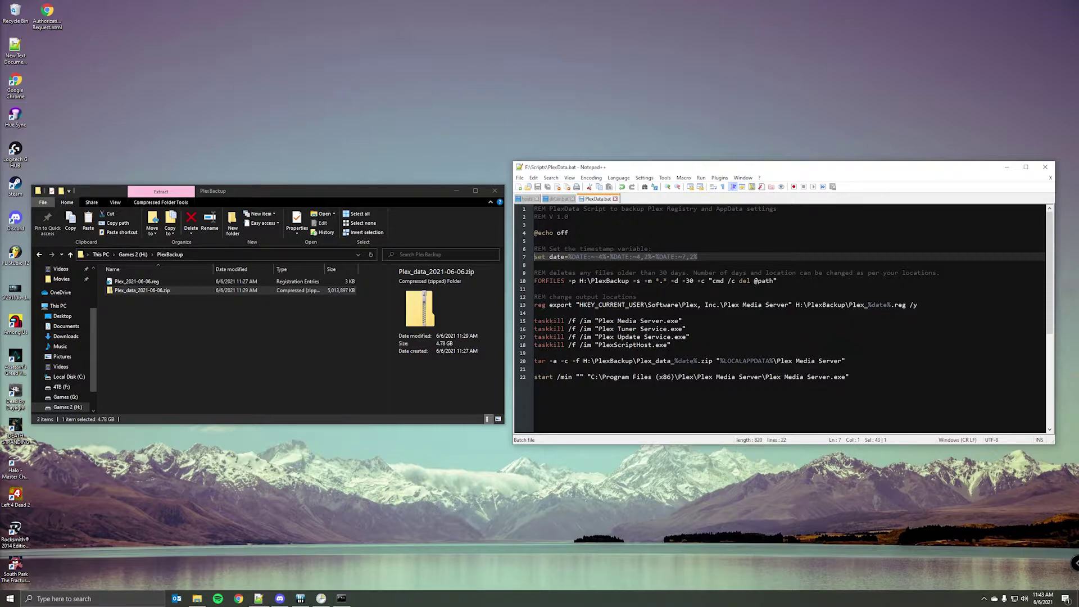
left_click(148, 291)
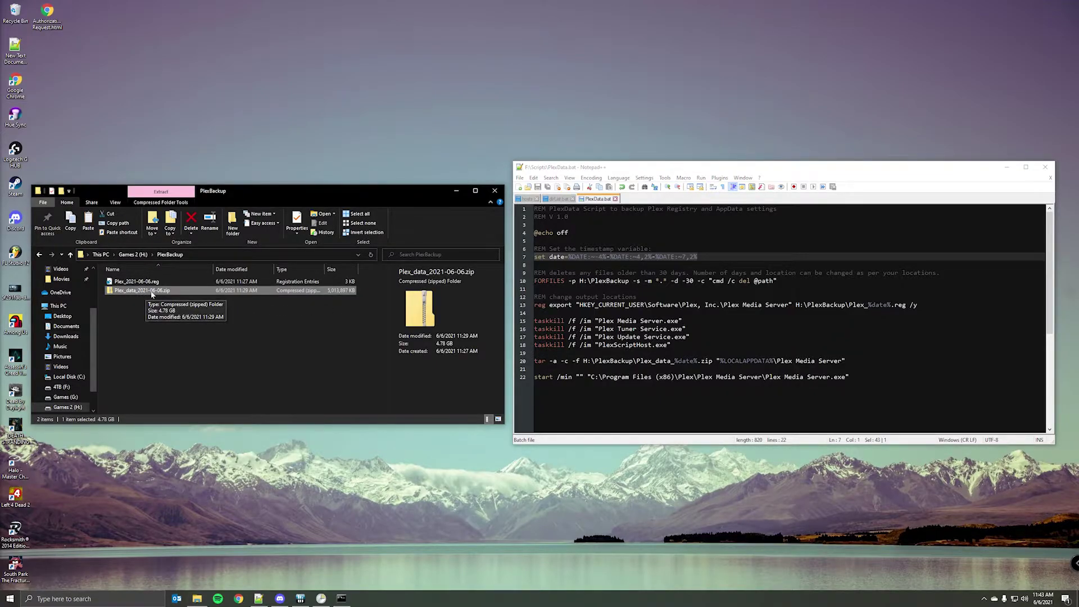
left_click(539, 313)
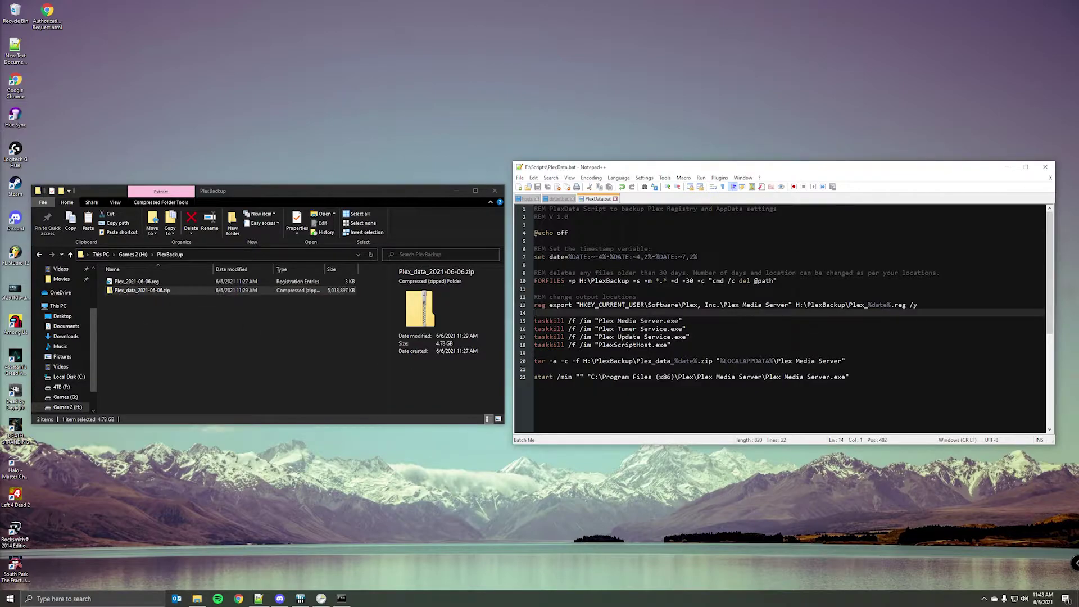
left_click(540, 369)
left_click_drag(778, 281, 534, 281)
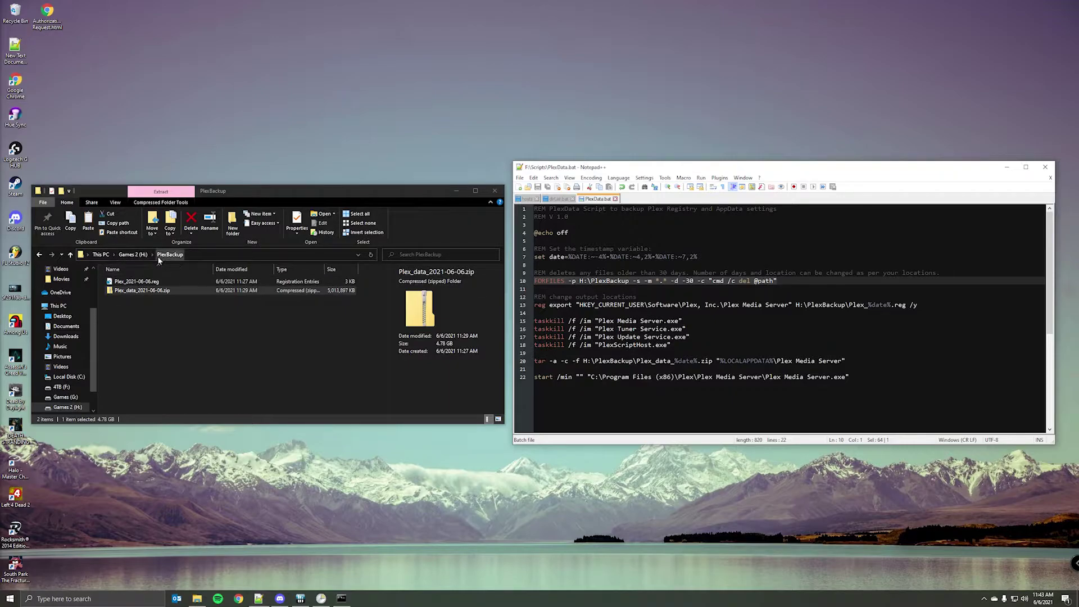
left_click_drag(629, 281, 583, 280)
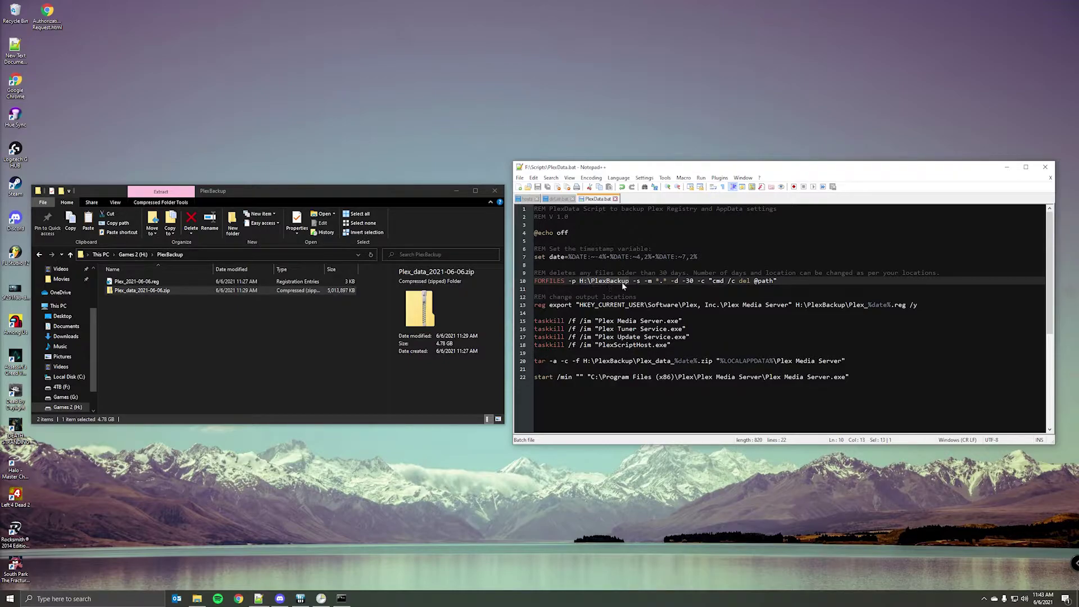
left_click(535, 288)
left_click_drag(695, 282, 682, 281)
left_click(687, 287)
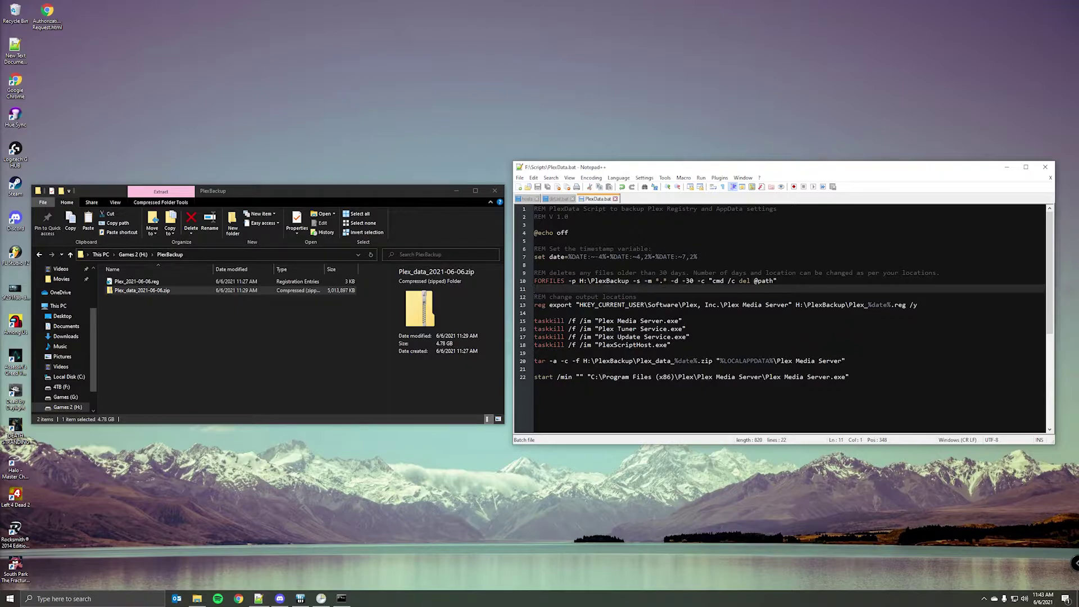
double_click(689, 281)
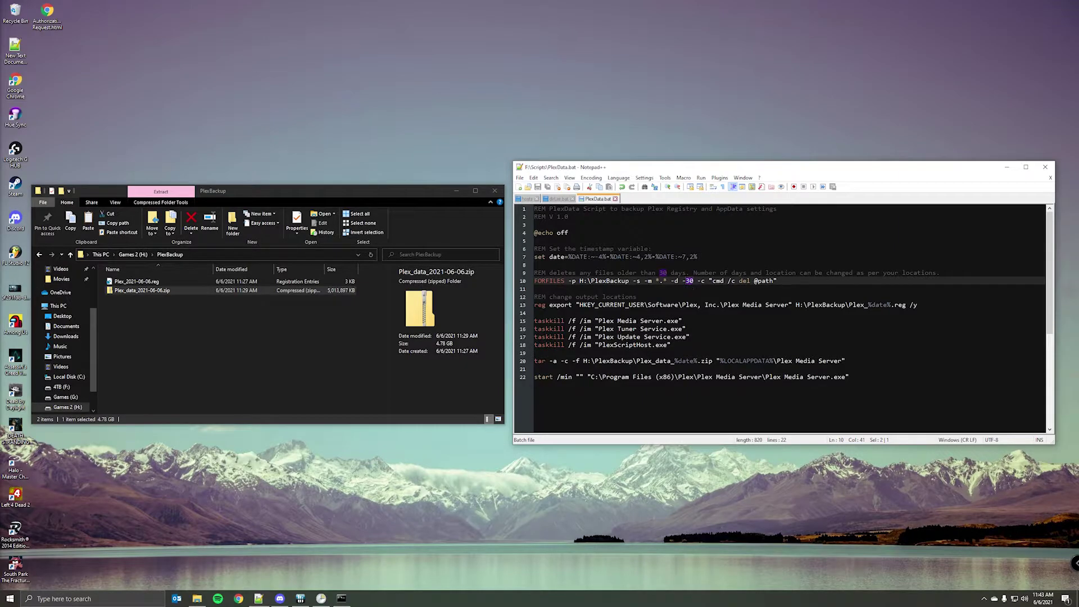
left_click(582, 321)
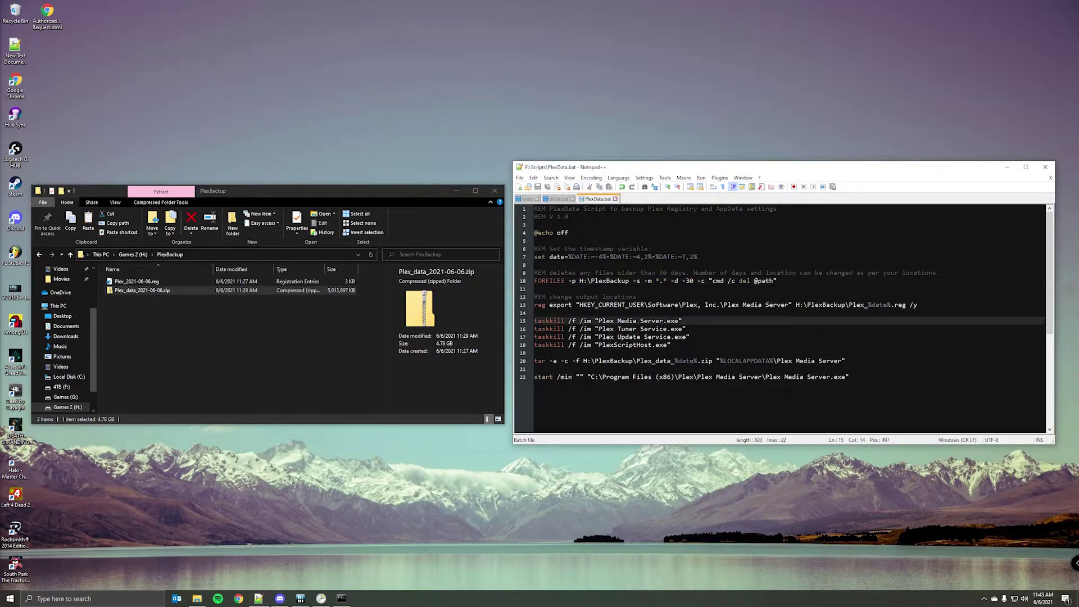
left_click(564, 305)
left_click(918, 305)
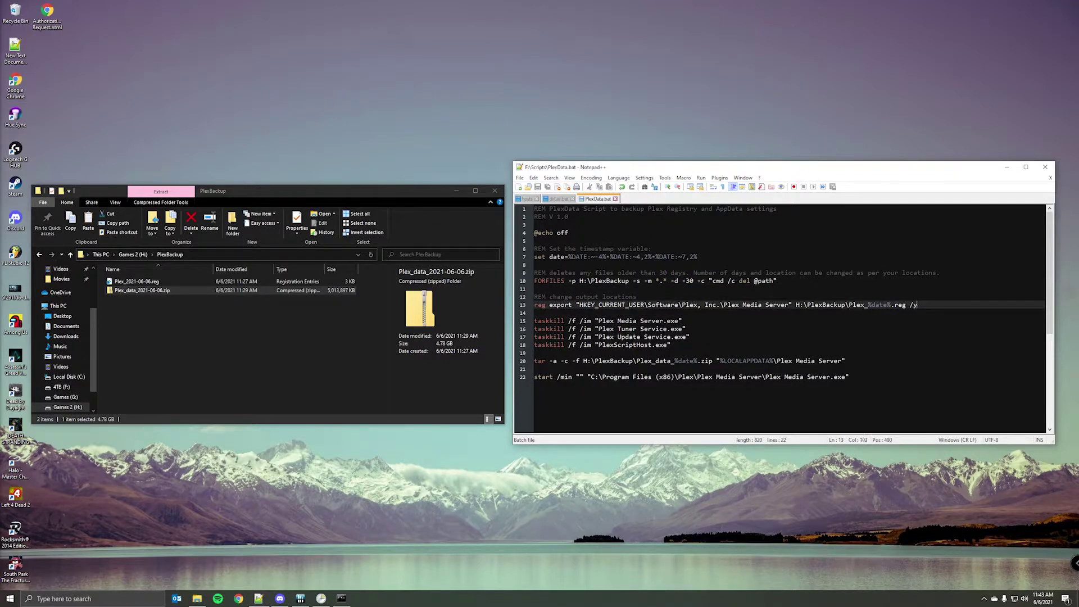
left_click_drag(918, 305, 846, 305)
left_click_drag(851, 305, 891, 306)
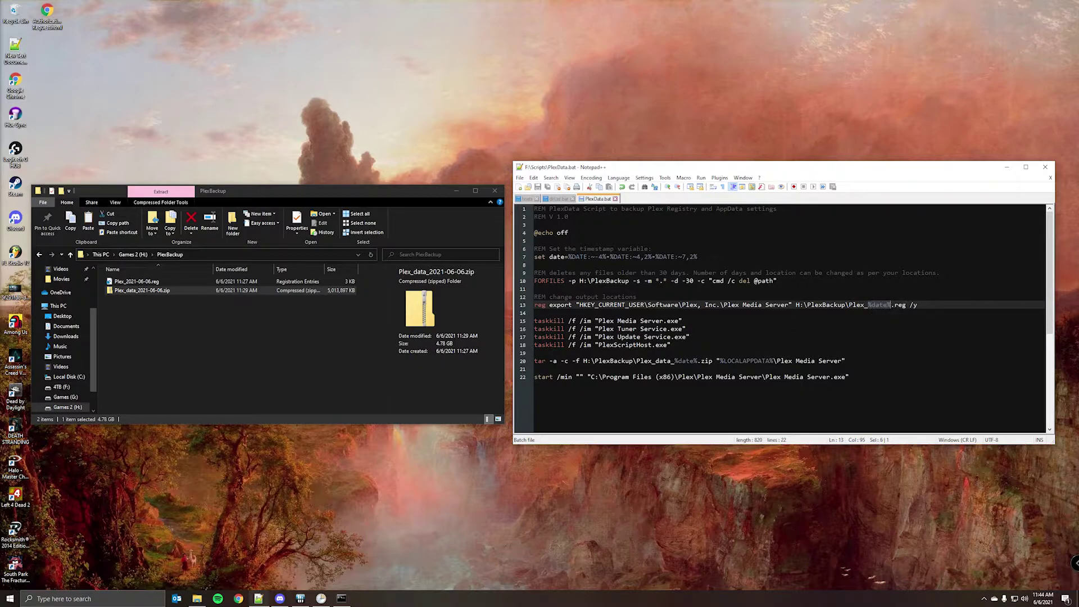
left_click(690, 330)
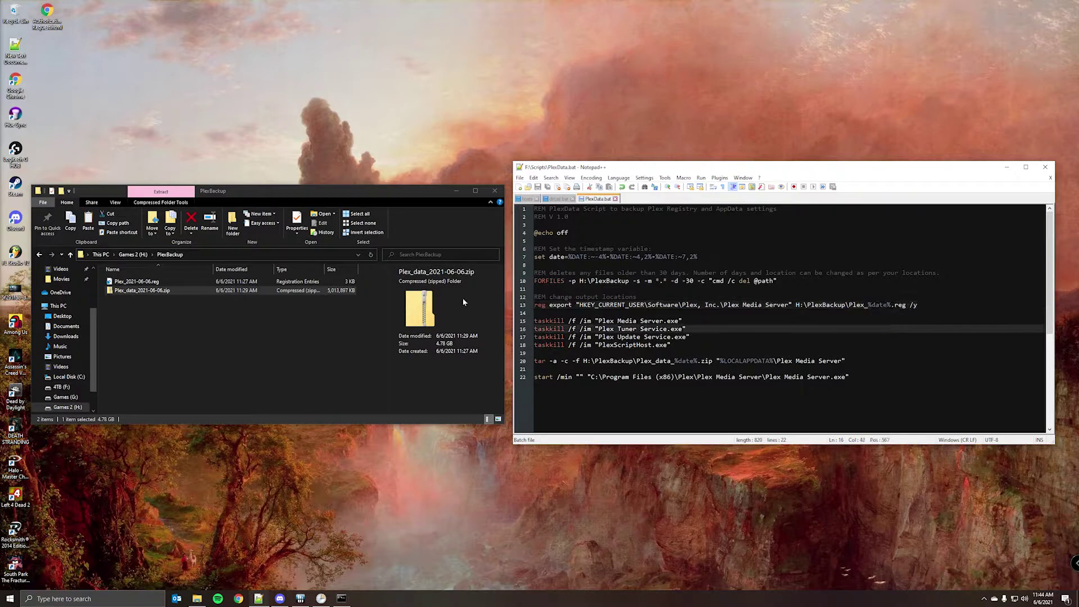
left_click_drag(678, 345, 535, 321)
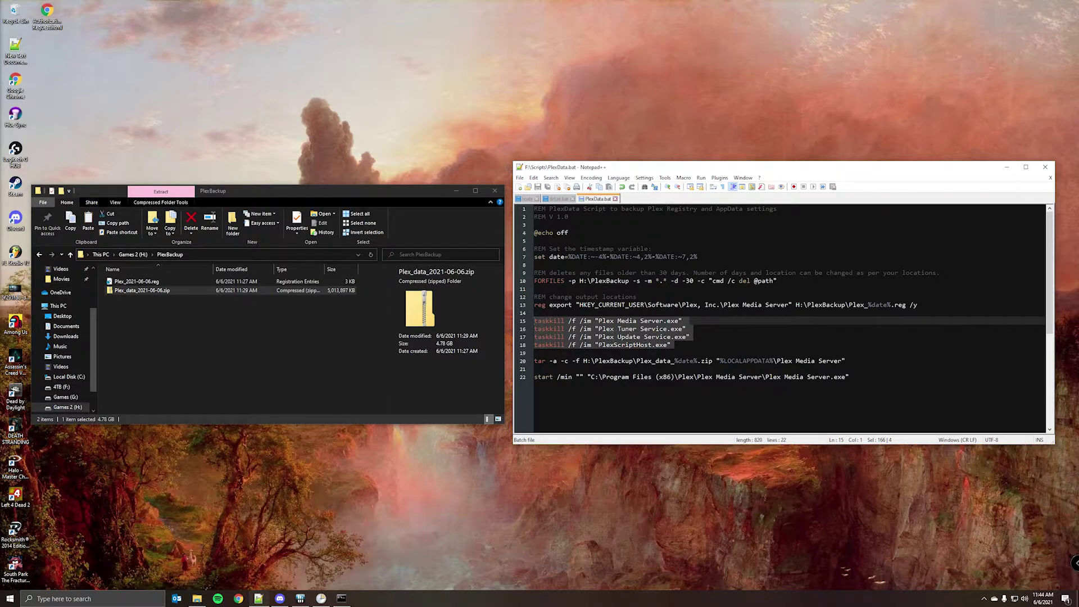
Step: Copy the %LOCALAPPDATA% Plex Media Server path from the tar line and open it in Explorer
left_click(535, 353)
left_click_drag(534, 361, 846, 361)
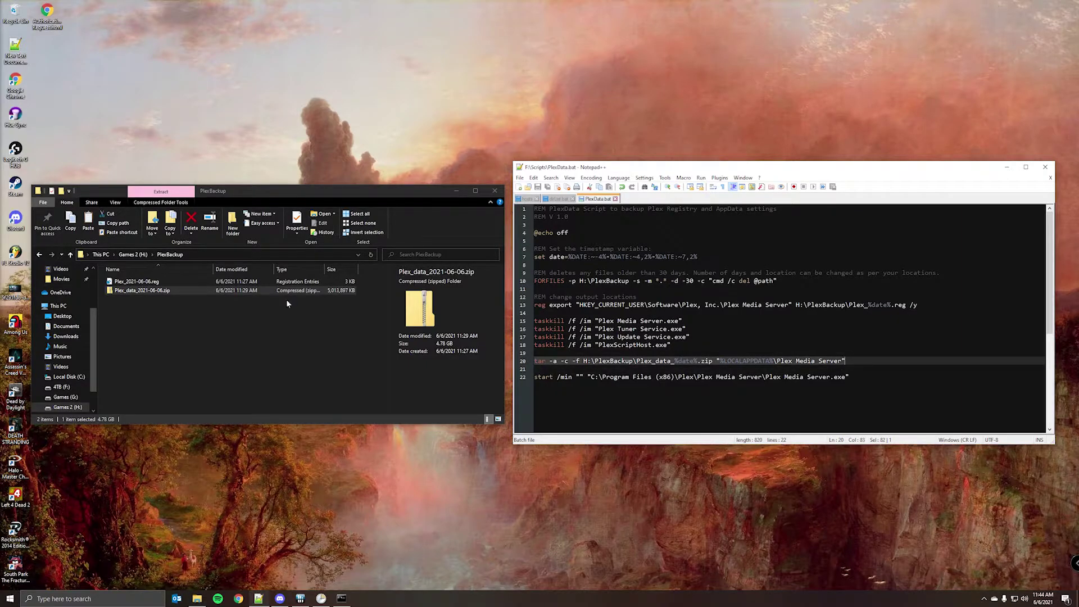
left_click_drag(721, 361, 844, 361)
key("ctrl+c")
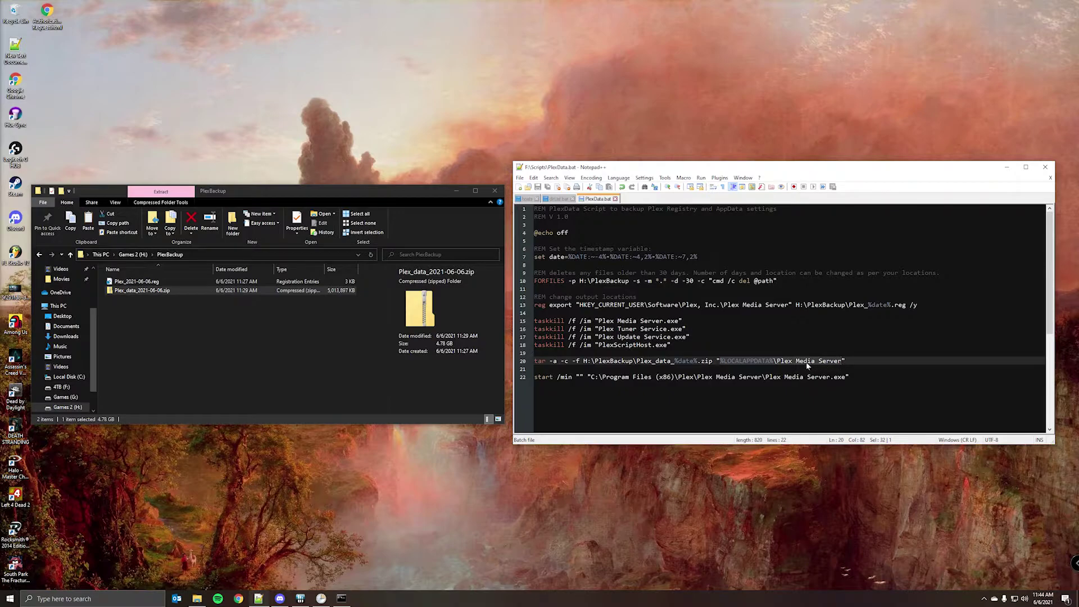
left_click(231, 254)
key("ctrl+v")
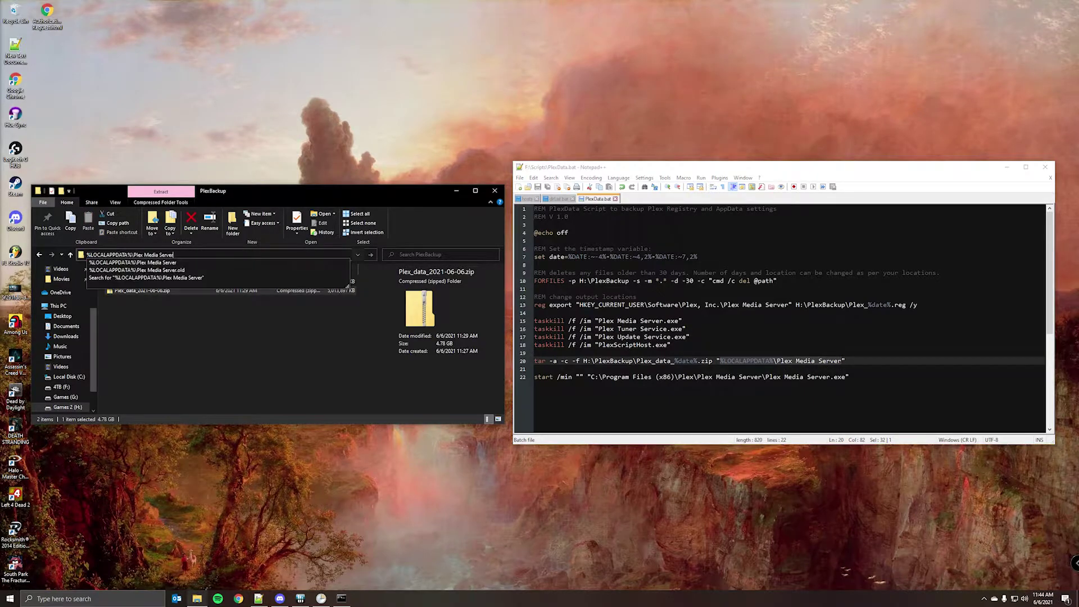
key("Return")
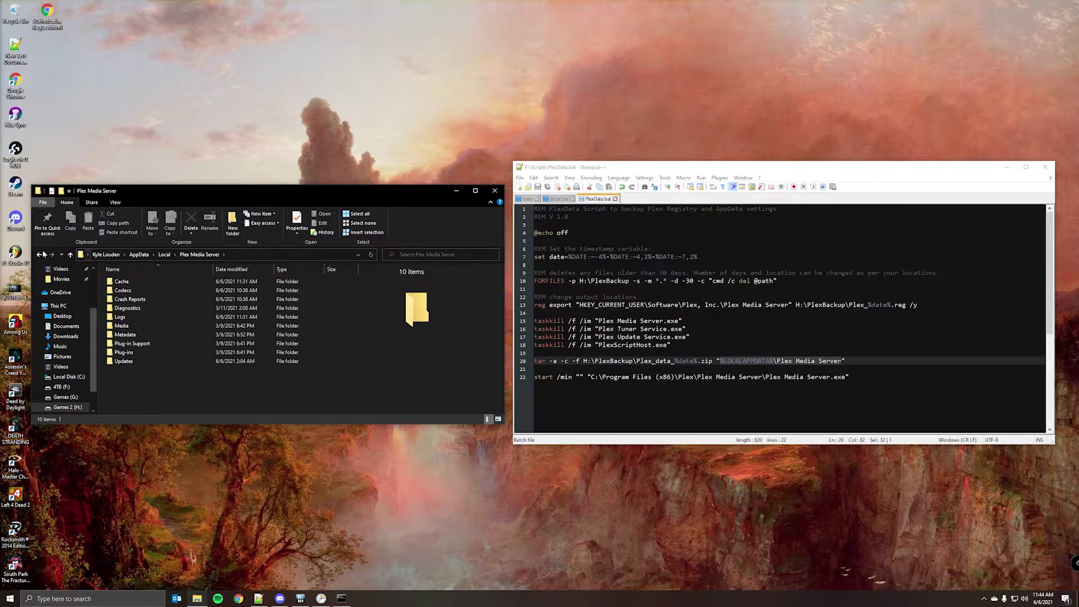
Step: Highlight the H:\PlexBackup destination and Plex_data_%date%.zip name, then return to PlexBackup
left_click_drag(584, 361, 634, 361)
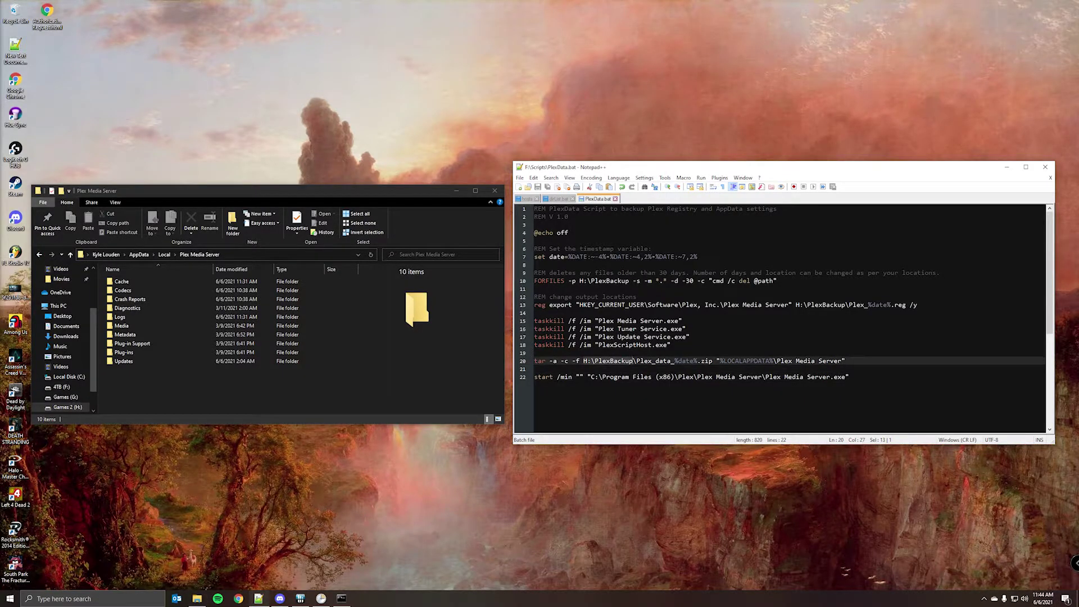
left_click(638, 361)
left_click_drag(633, 361, 713, 361)
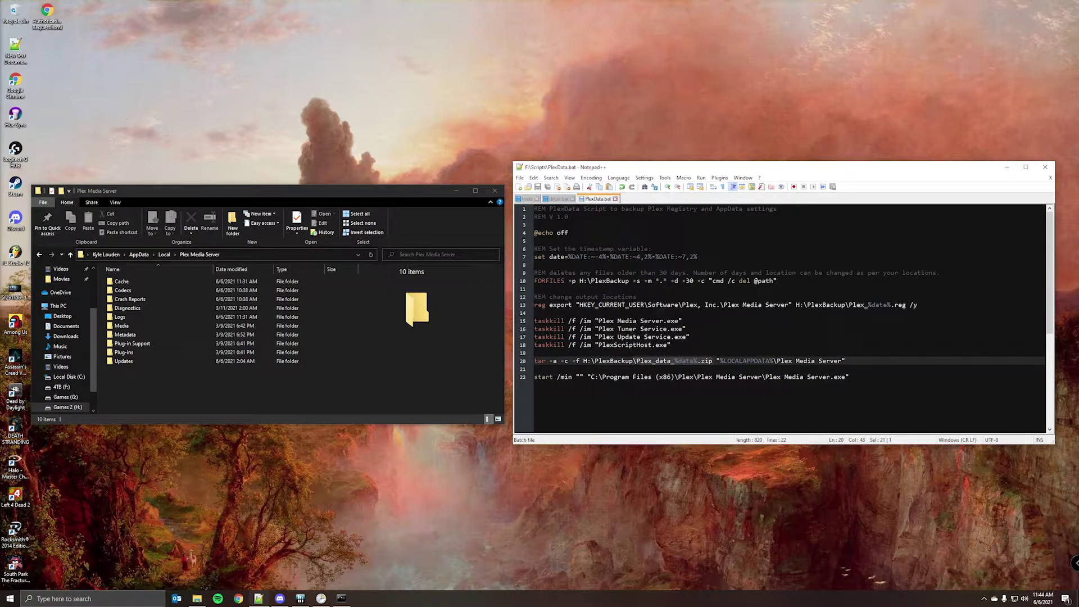
left_click(38, 254)
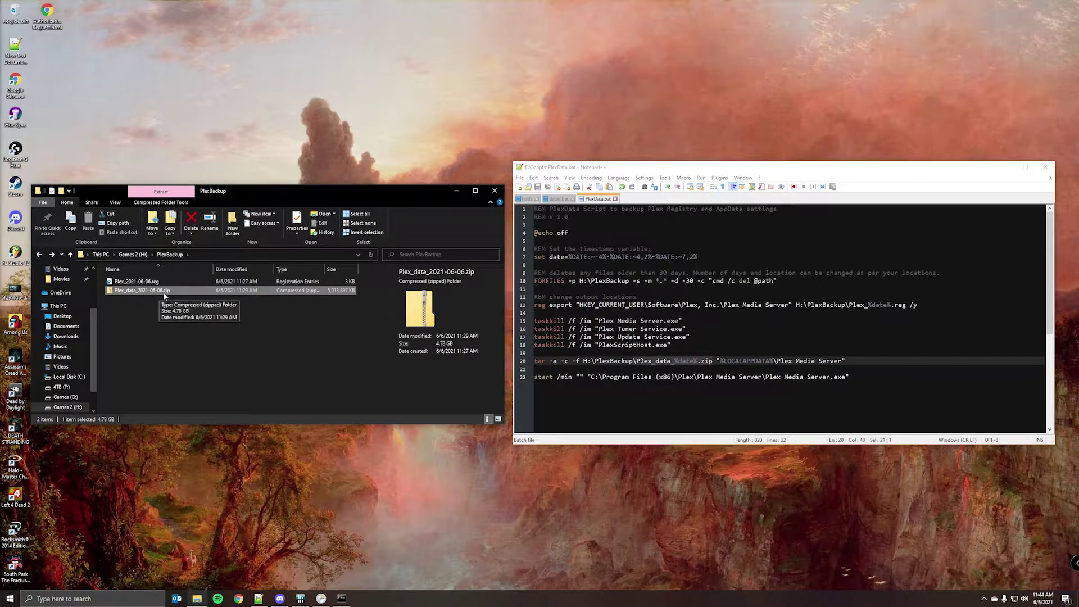
left_click(852, 378)
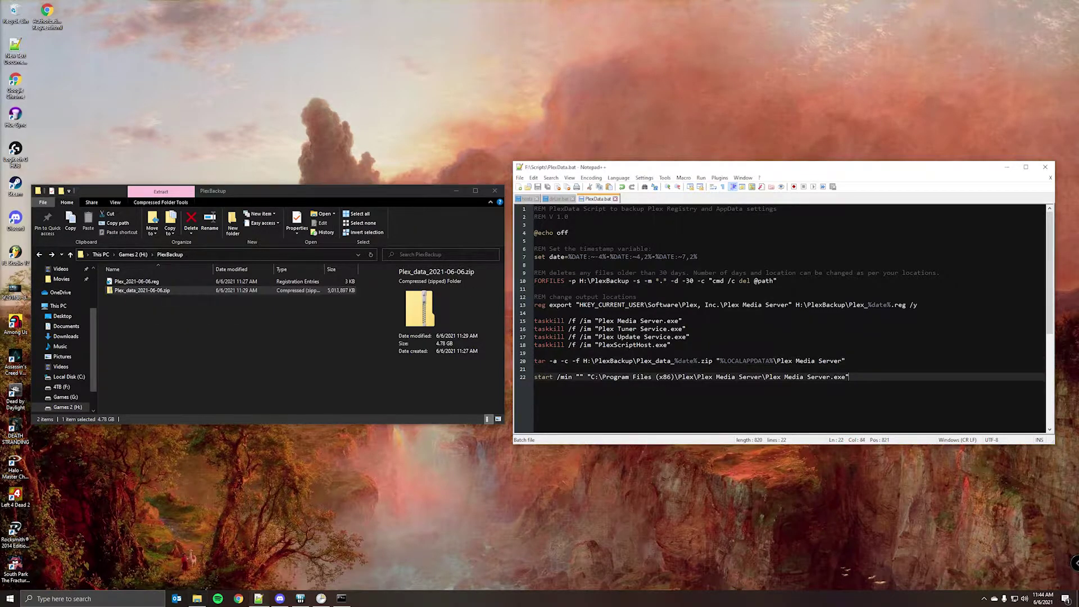
left_click(985, 599)
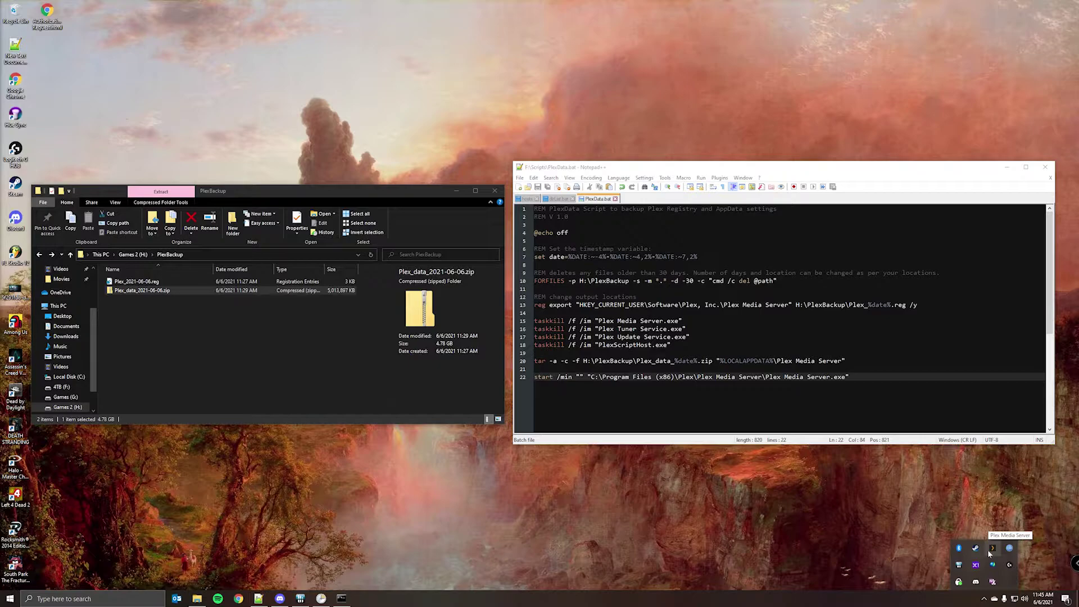
left_click(749, 515)
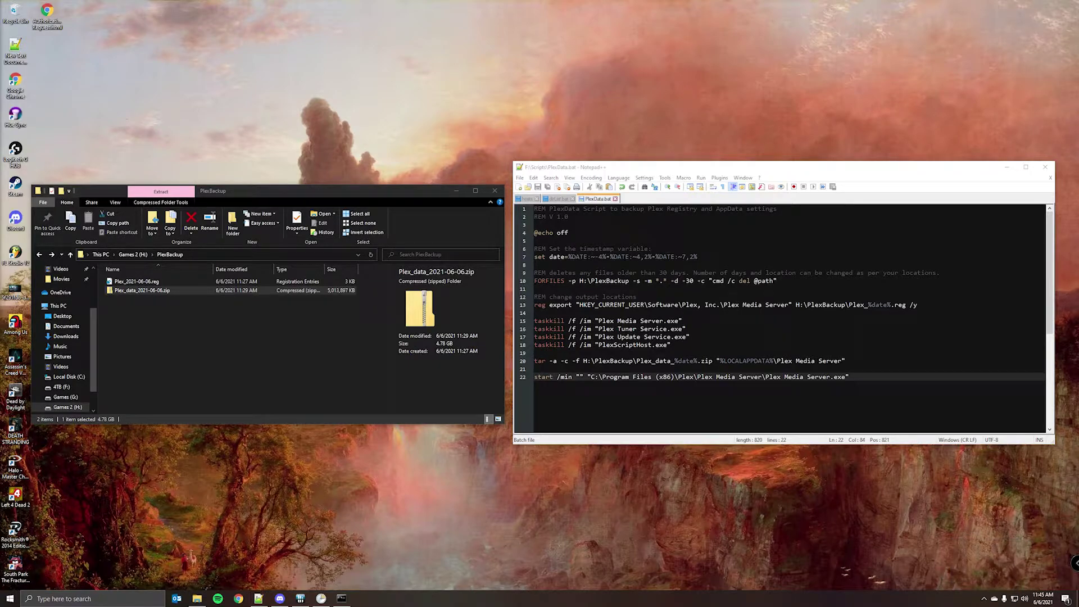
key("alt+Tab")
left_click_drag(850, 376, 600, 297)
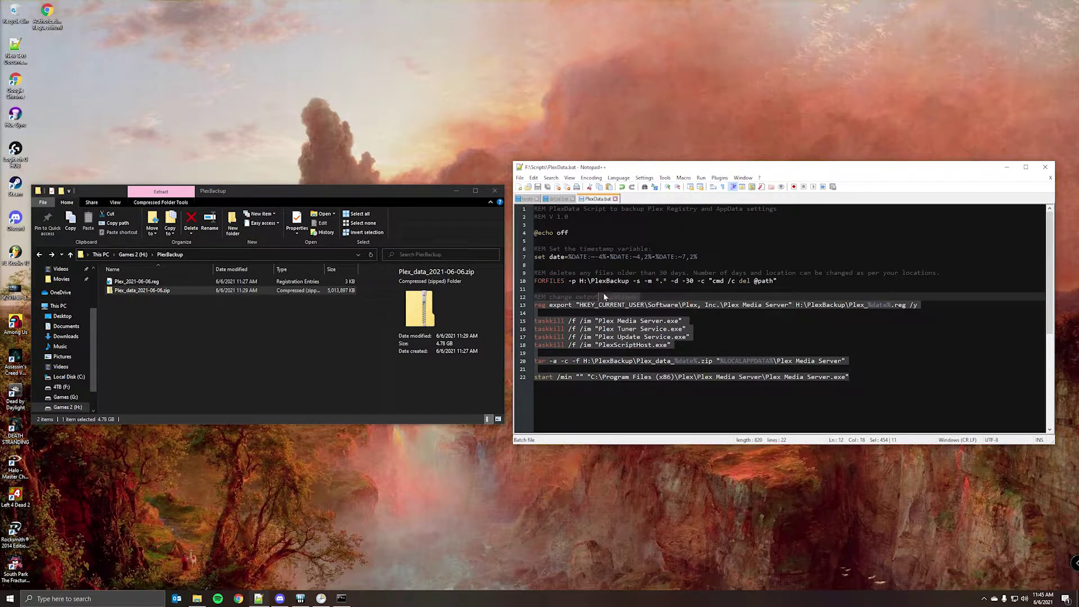
left_click_drag(579, 281, 621, 281)
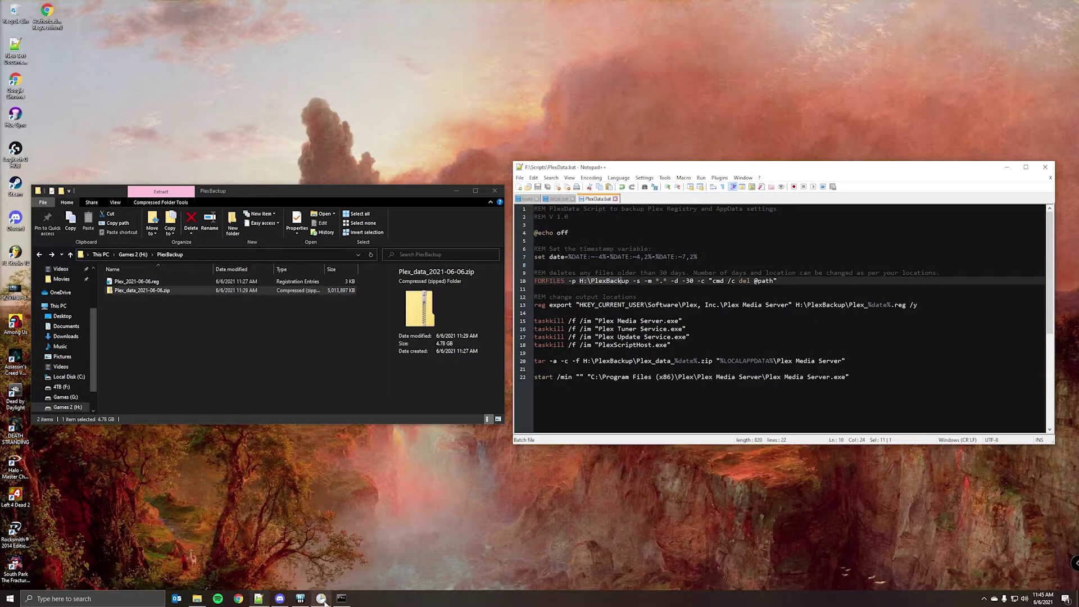
Step: Launch Task Scheduler via a 'task' search and right-click an existing NVIDIA task
left_click(84, 599)
type("task")
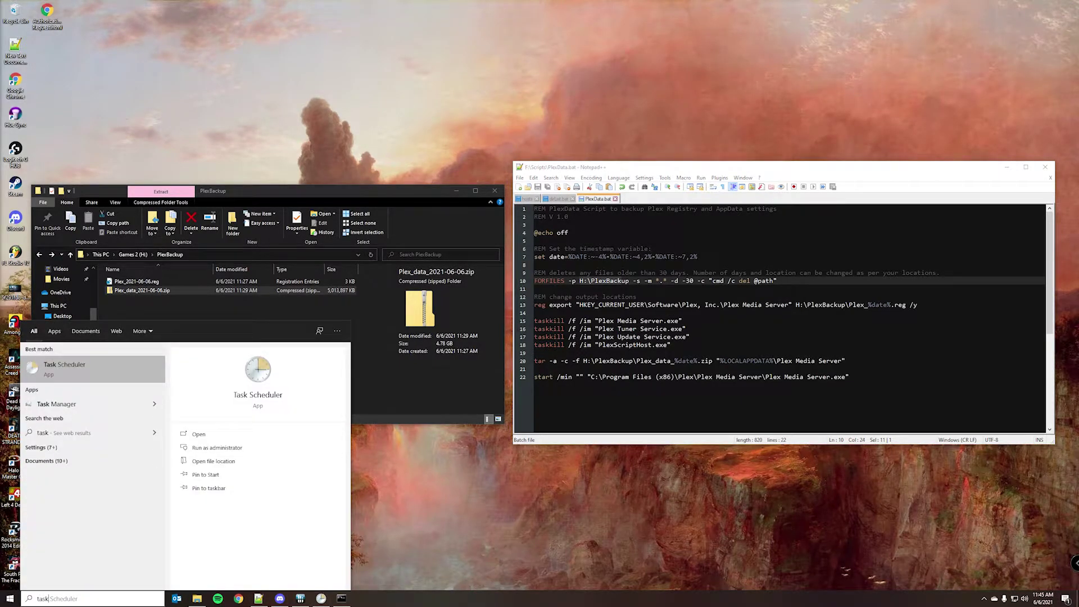
key("Return")
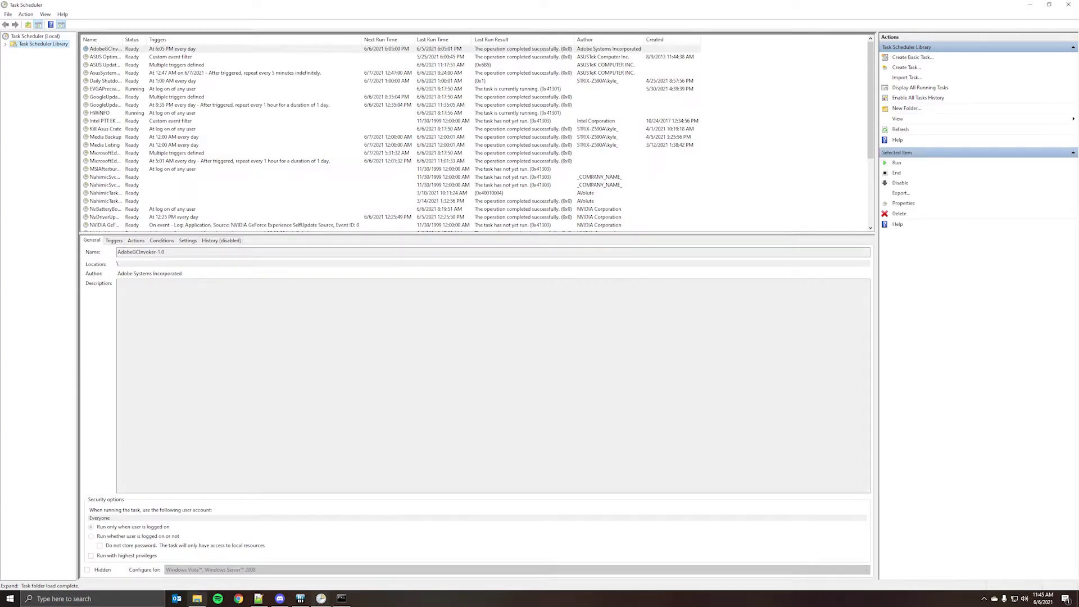
right_click(694, 212)
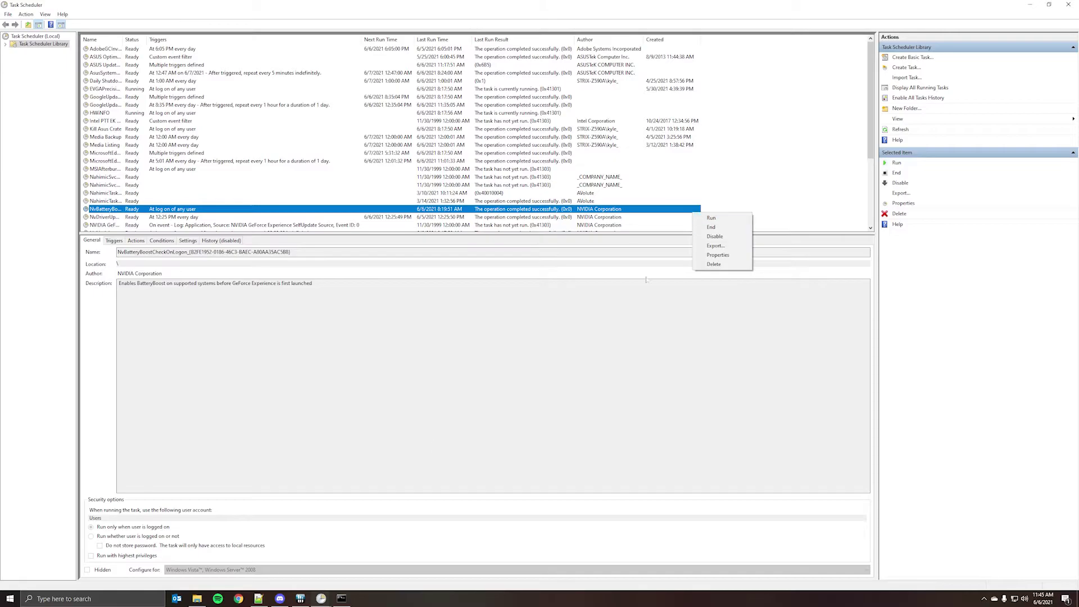
Step: Move the PlexBackup Explorer window lower over Task Scheduler and scroll its navigation pane
left_click(199, 599)
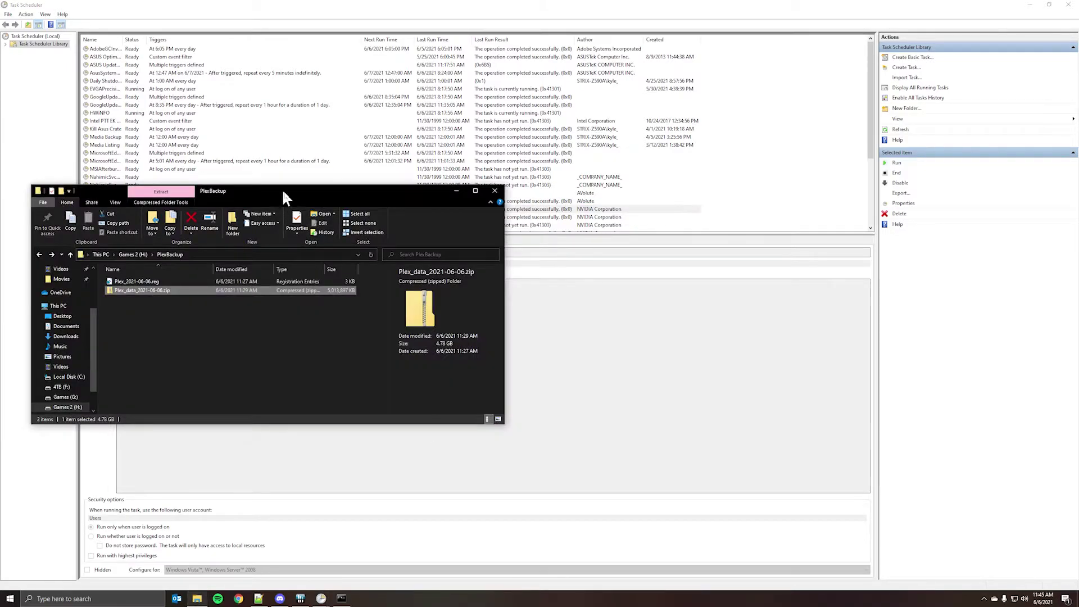
left_click_drag(282, 189, 374, 242)
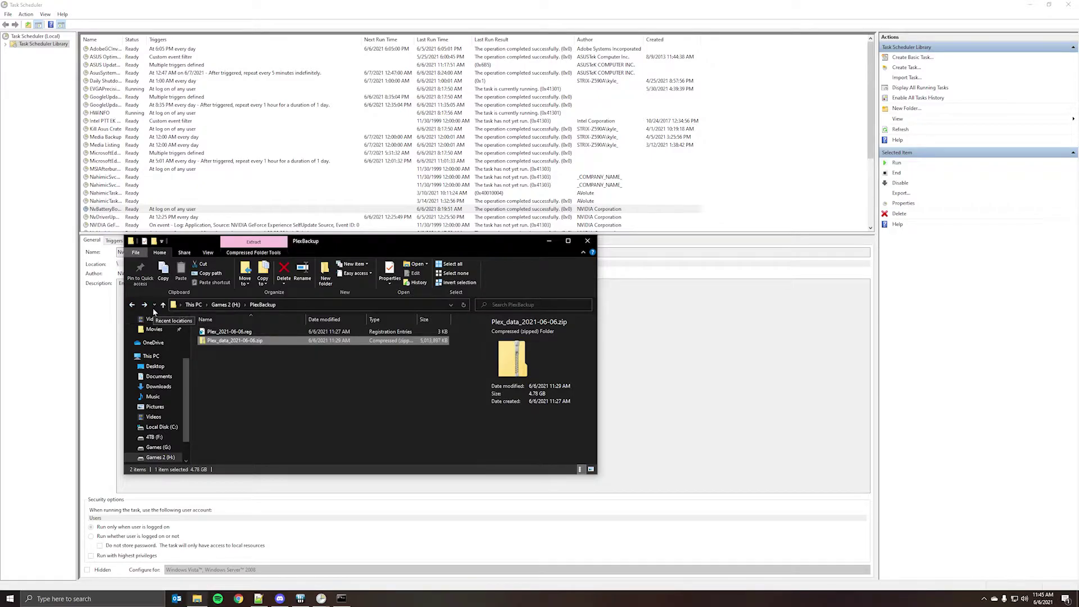
left_click(258, 599)
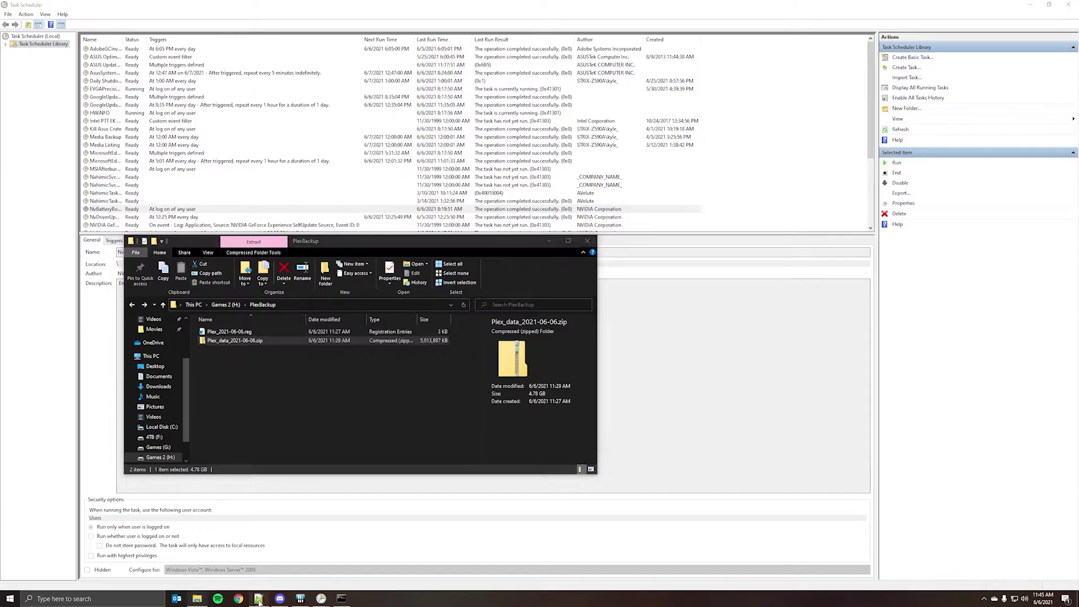
left_click(203, 601)
scroll(157, 393, "down", 1)
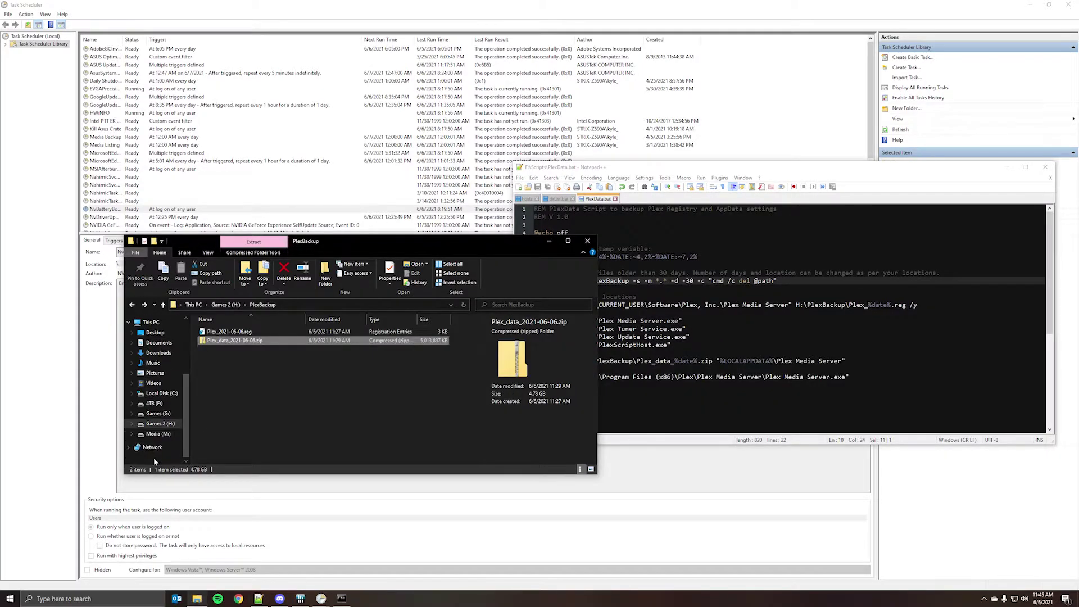
Step: Open the Scripts folder on the 4TB (F:) drive
left_click(154, 403)
scroll(248, 405, "down", 3)
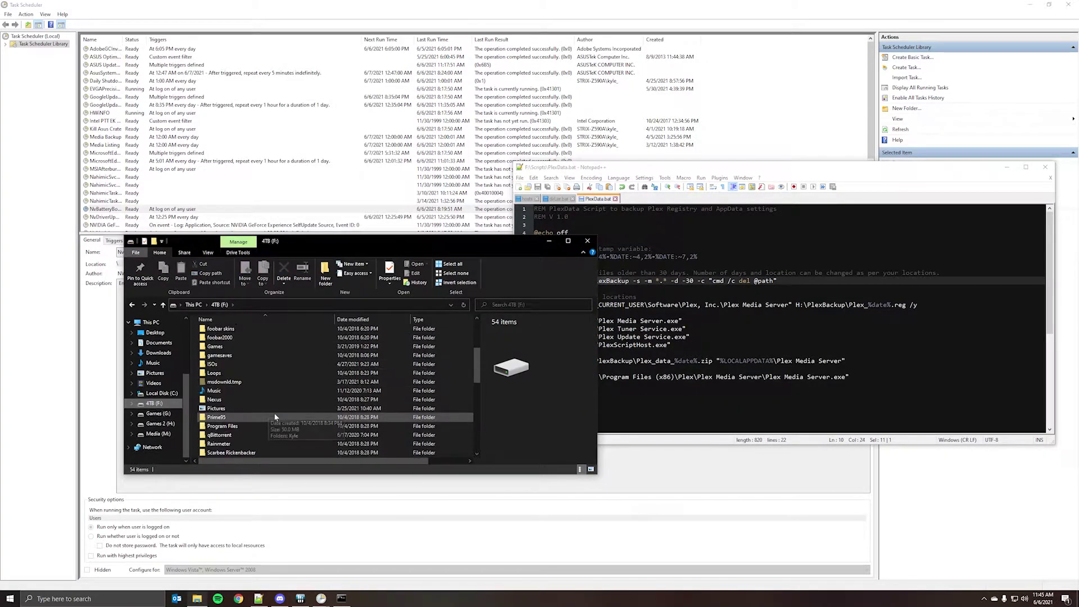
scroll(243, 416, "down", 2)
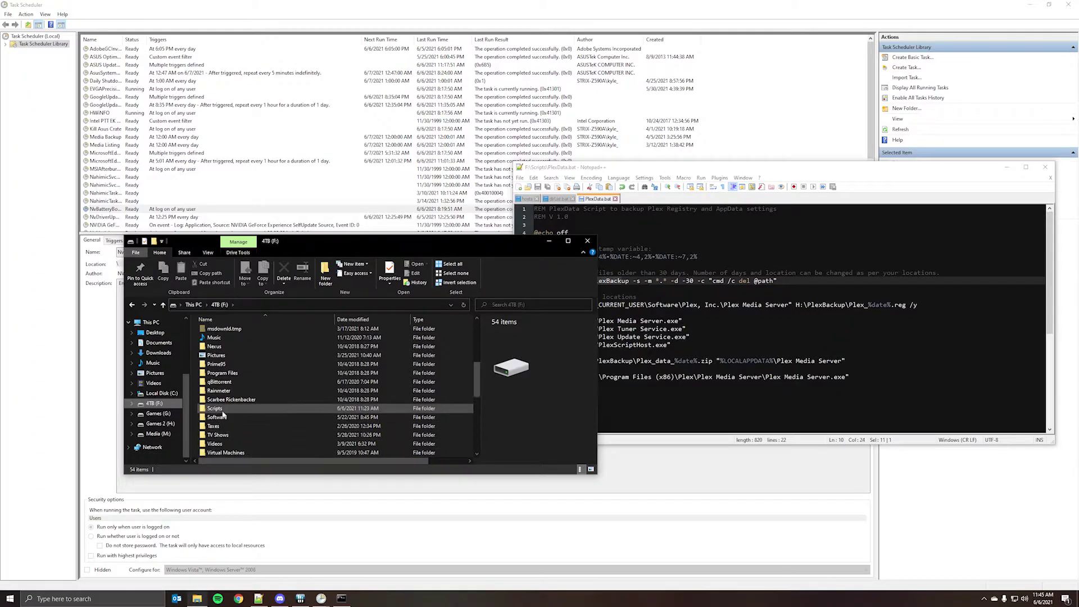
double_click(236, 444)
Step: Create a new empty text document in the Scripts folder
right_click(456, 433)
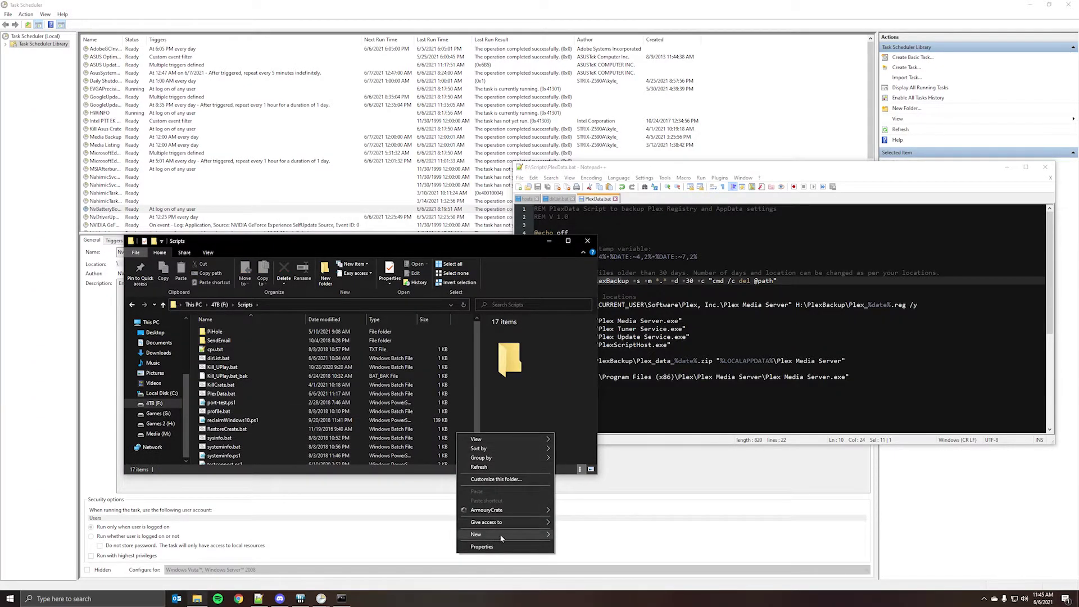
mouse_move(504, 534)
left_click(583, 515)
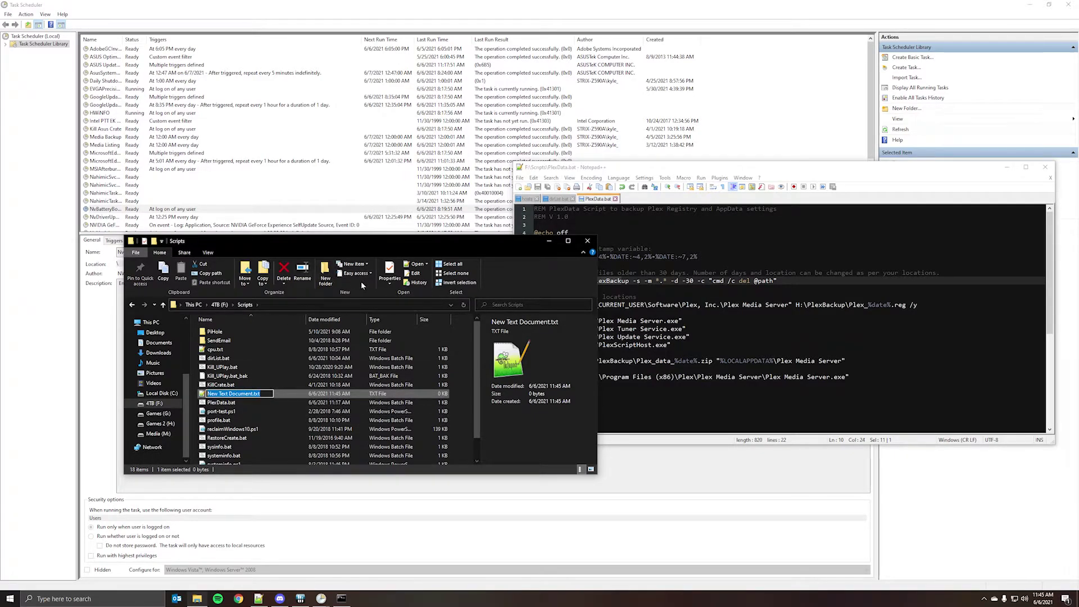
left_click(208, 252)
left_click(208, 253)
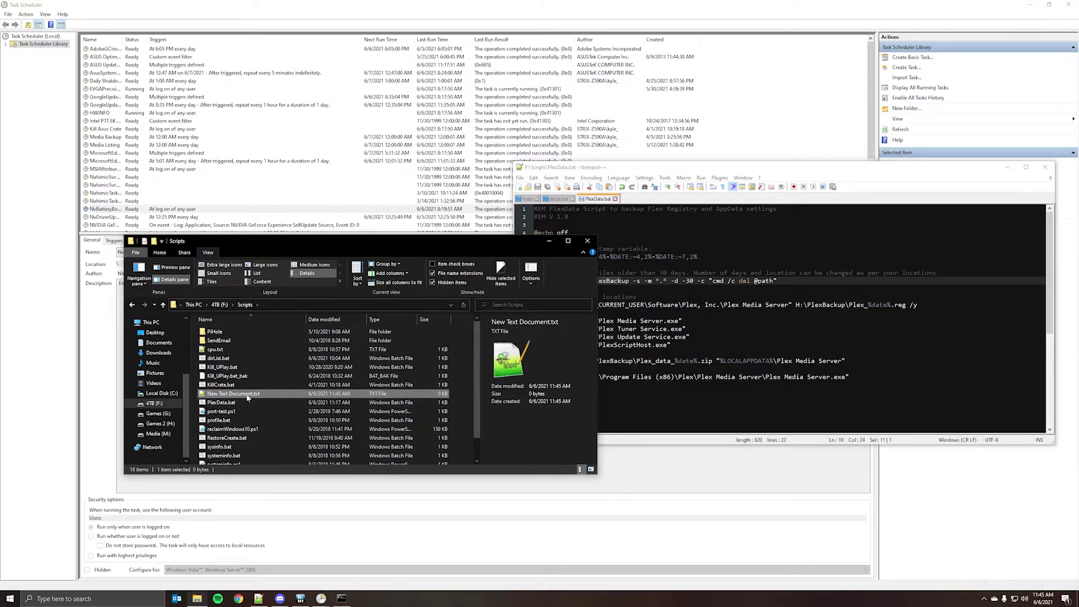
Step: Rename the new document to myscript.bat, then delete it
left_click(226, 398)
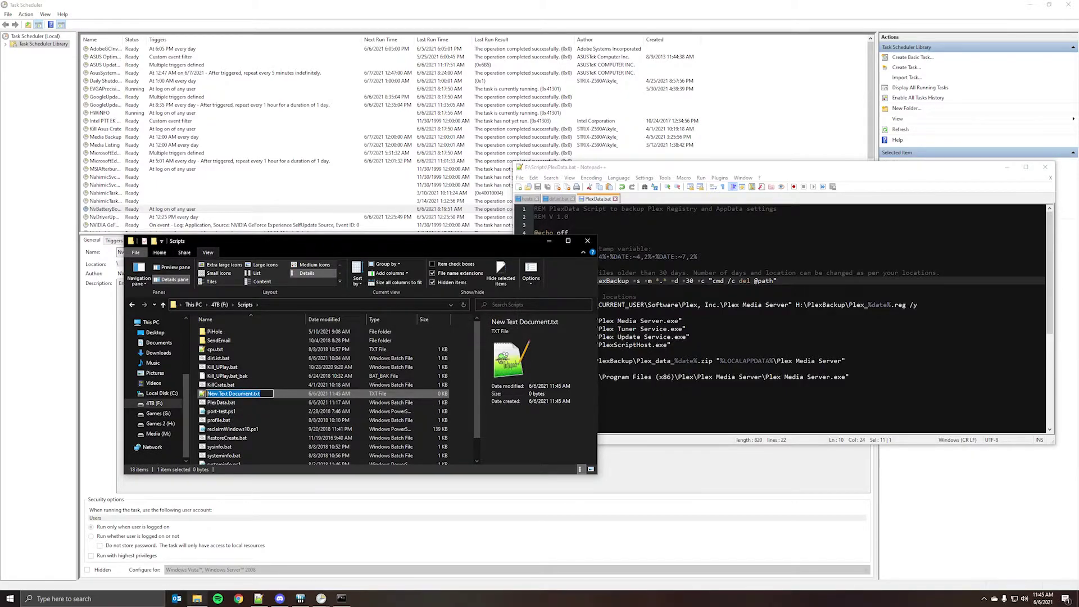
type("f")
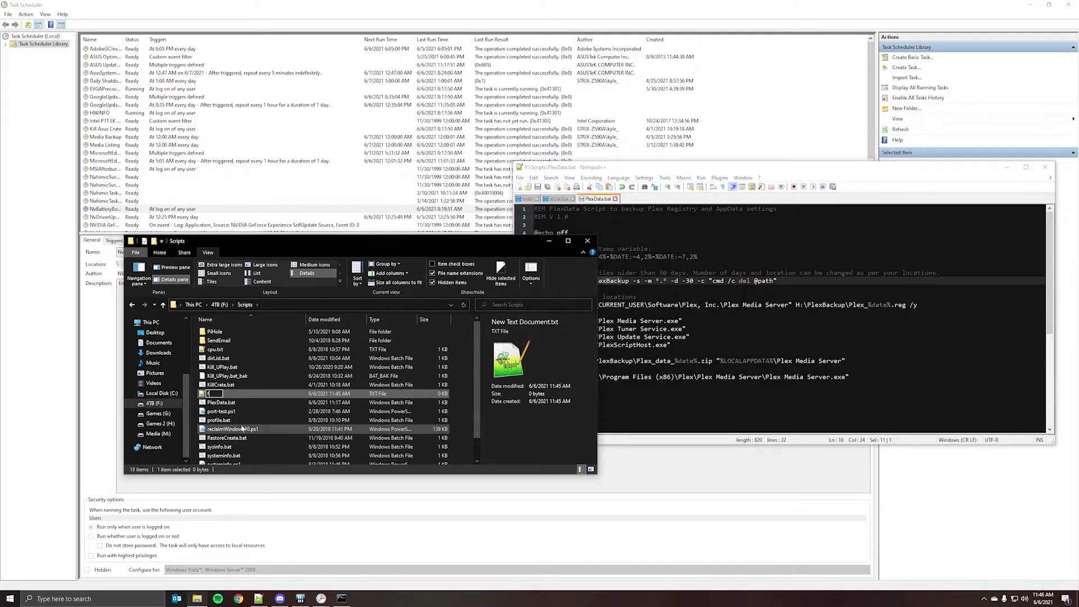
key("BackSpace")
type("myscript.bat")
key("Return")
key("Return")
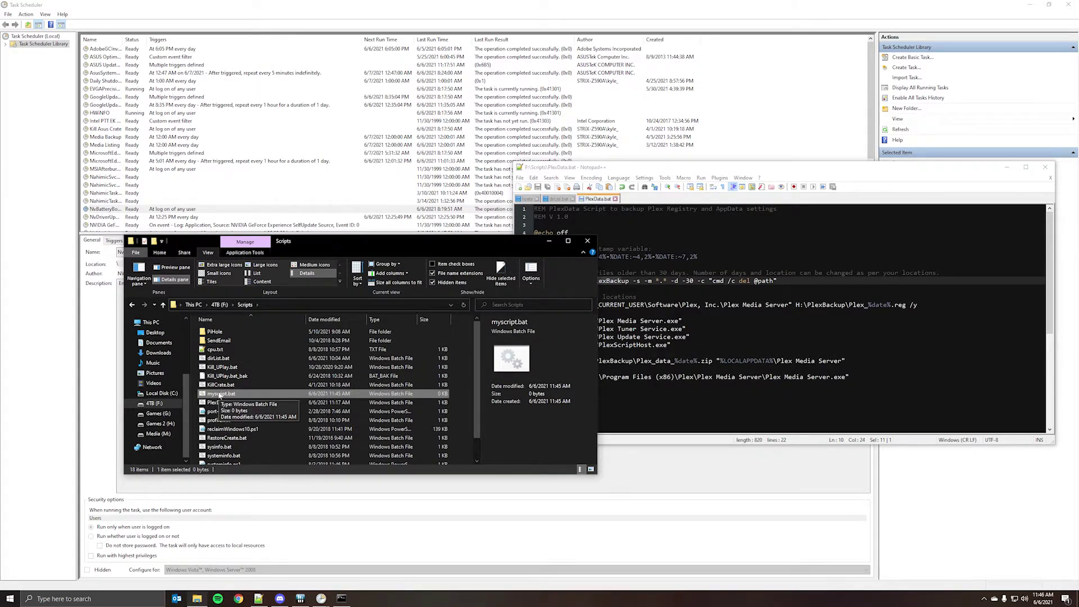
key("Delete")
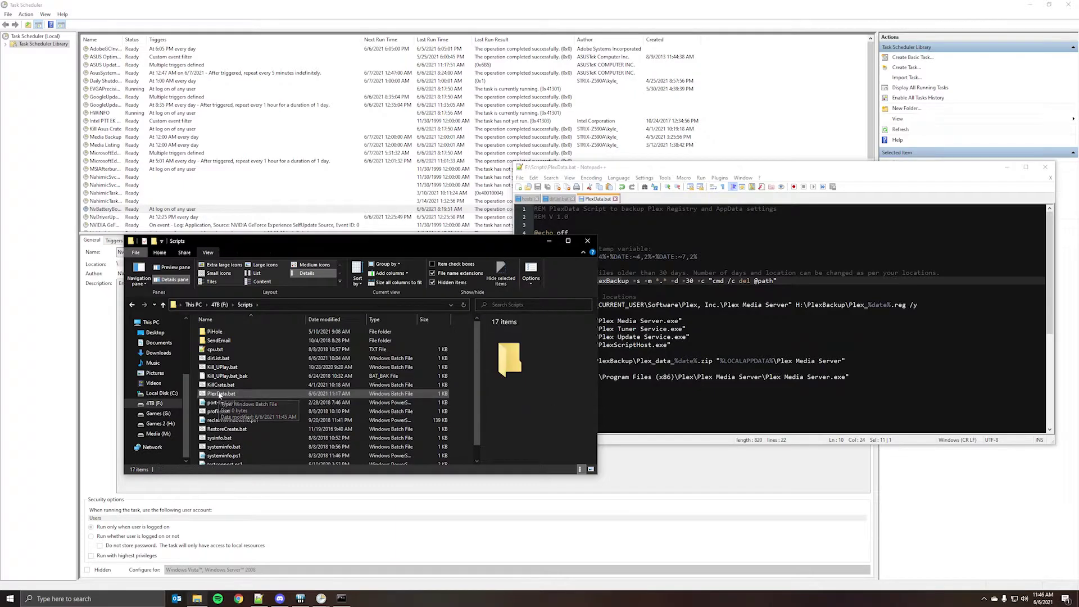
Step: Create a text document named myscript.txt and open it in Notepad++
right_click(280, 432)
mouse_move(328, 542)
left_click(408, 523)
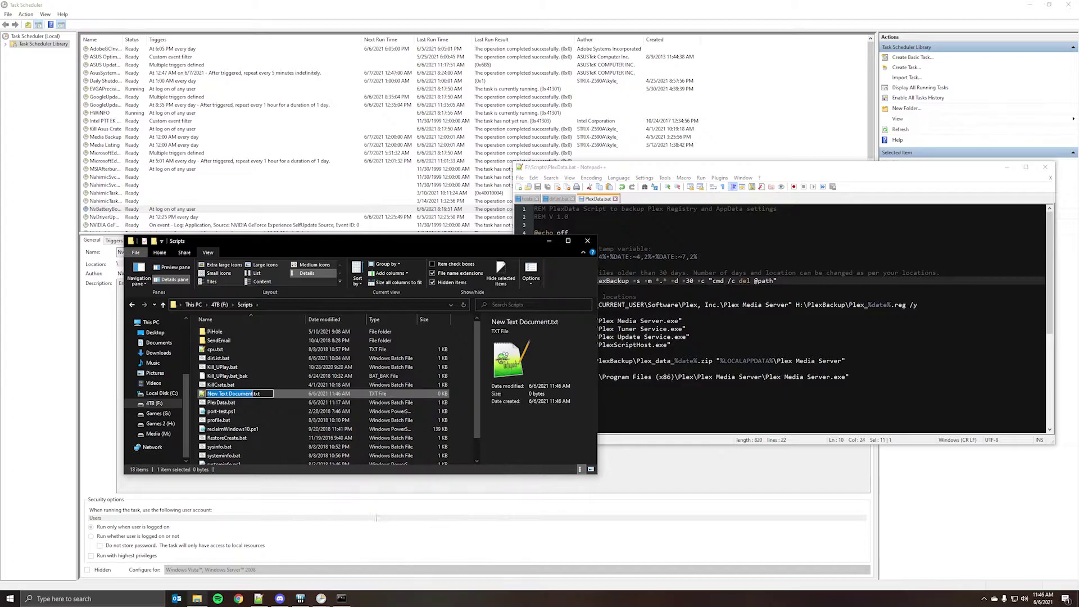
type("myscript")
key("Return")
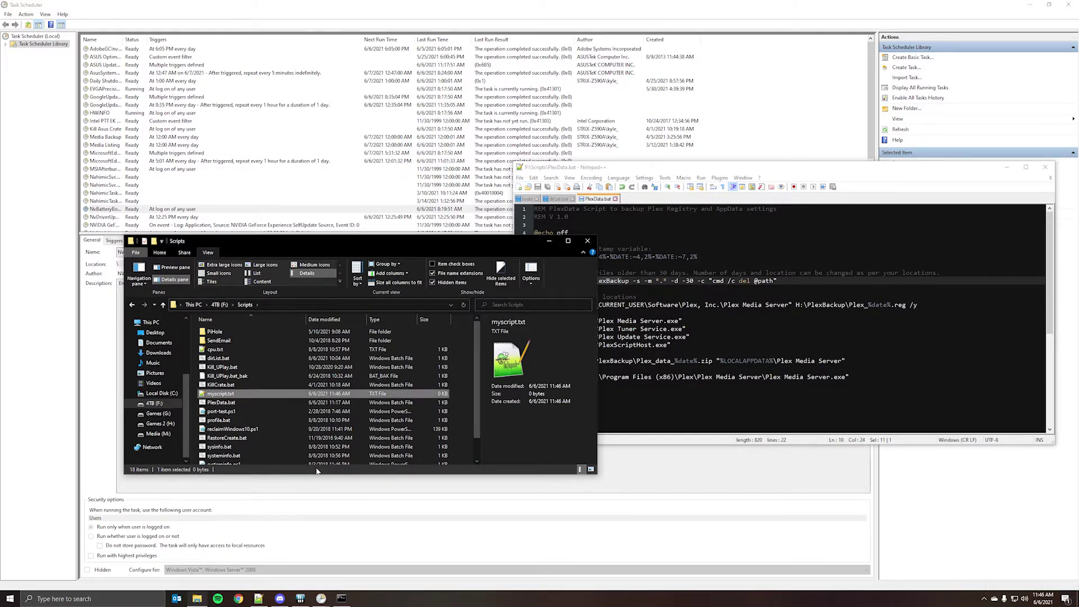
key("Return")
Step: Save the empty file as myscript.bat with the file type set to All types
left_click(520, 178)
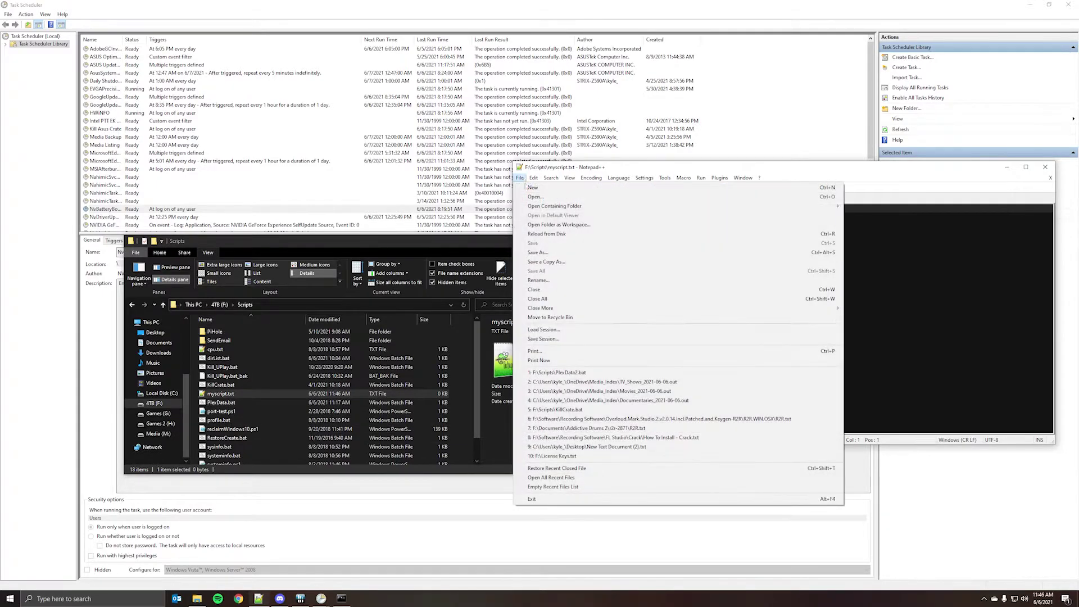
left_click(549, 253)
left_click(701, 457)
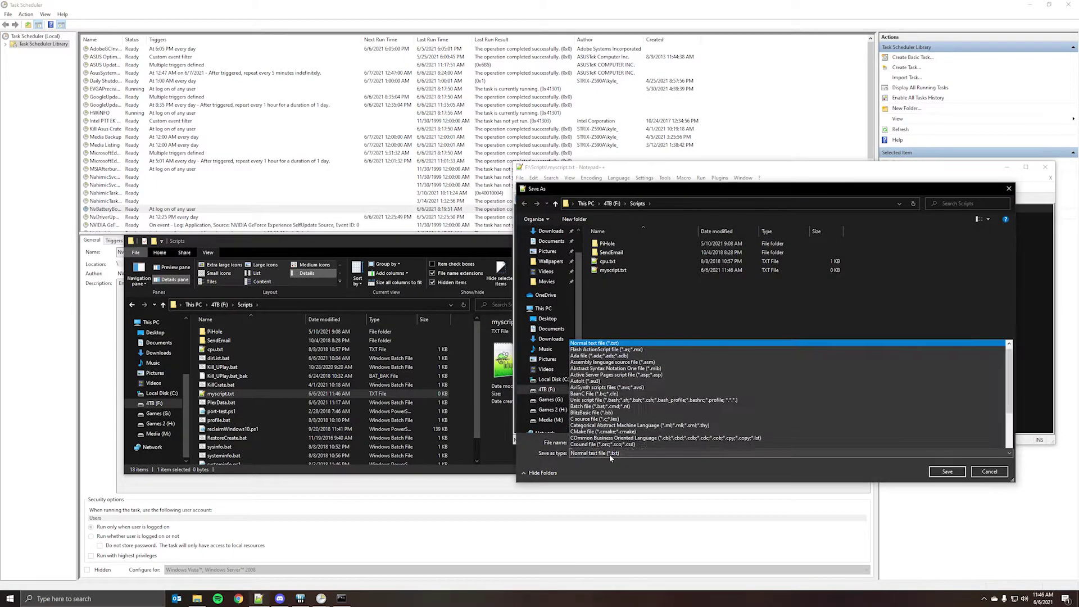
left_click(588, 267)
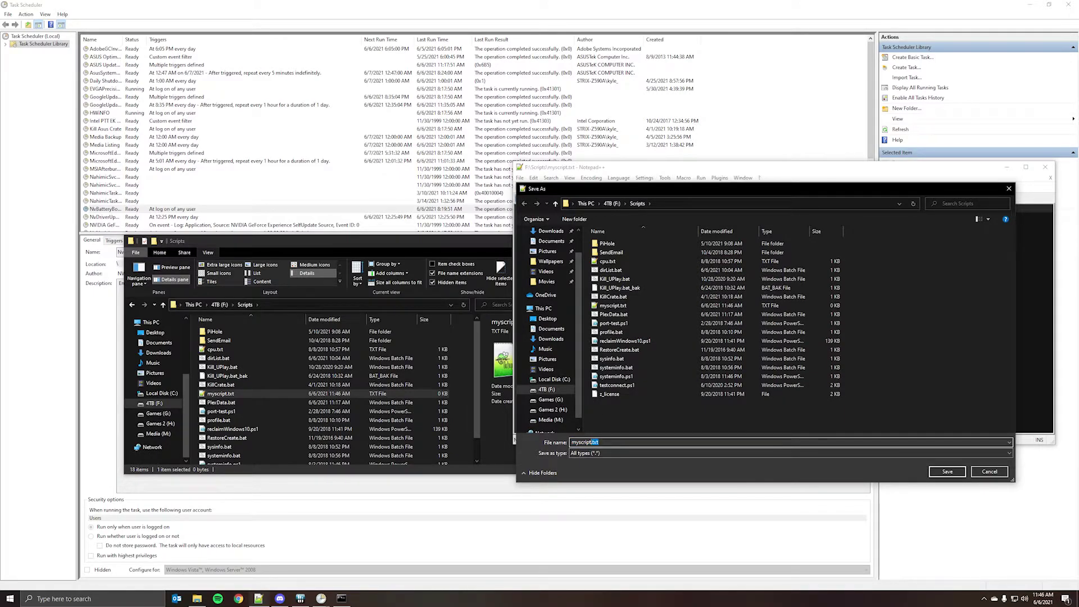
type("bat")
key("Return")
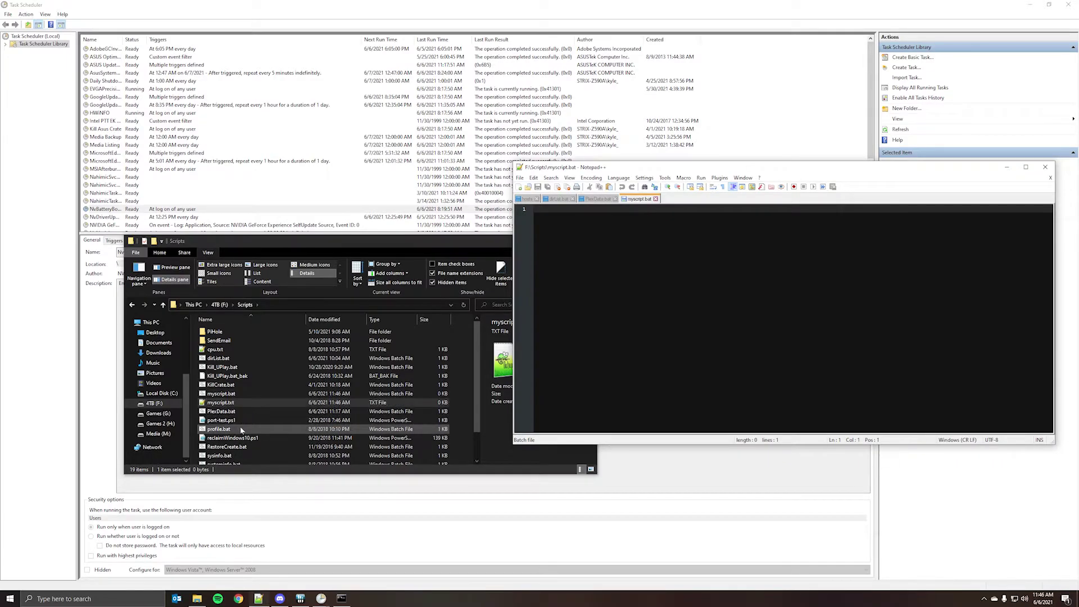
Step: Delete both myscript.txt and myscript.bat from the Scripts folder
left_click(222, 403)
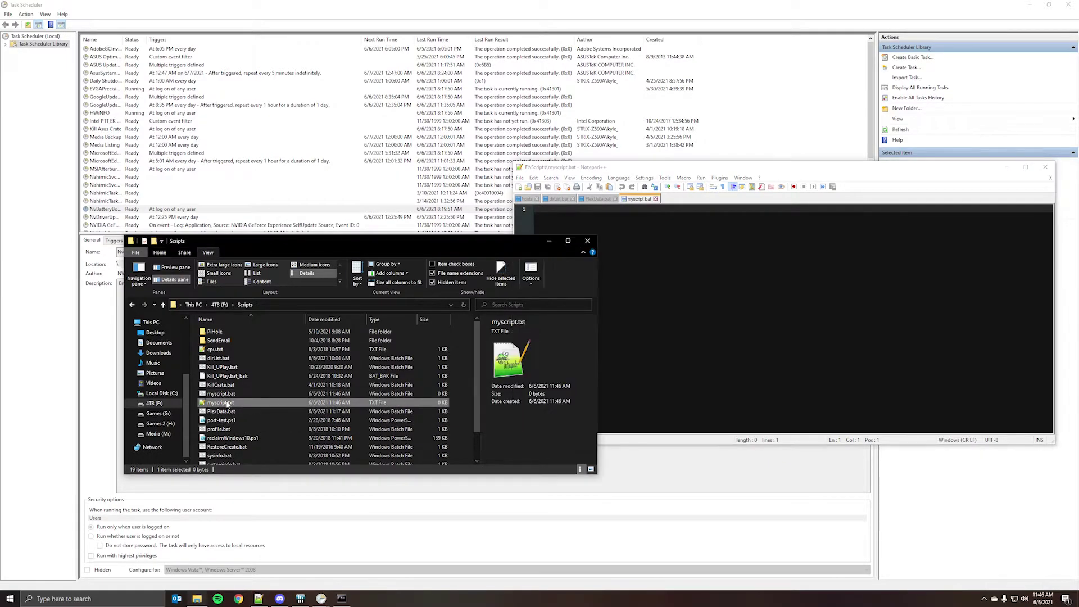
left_click(219, 394, "ctrl")
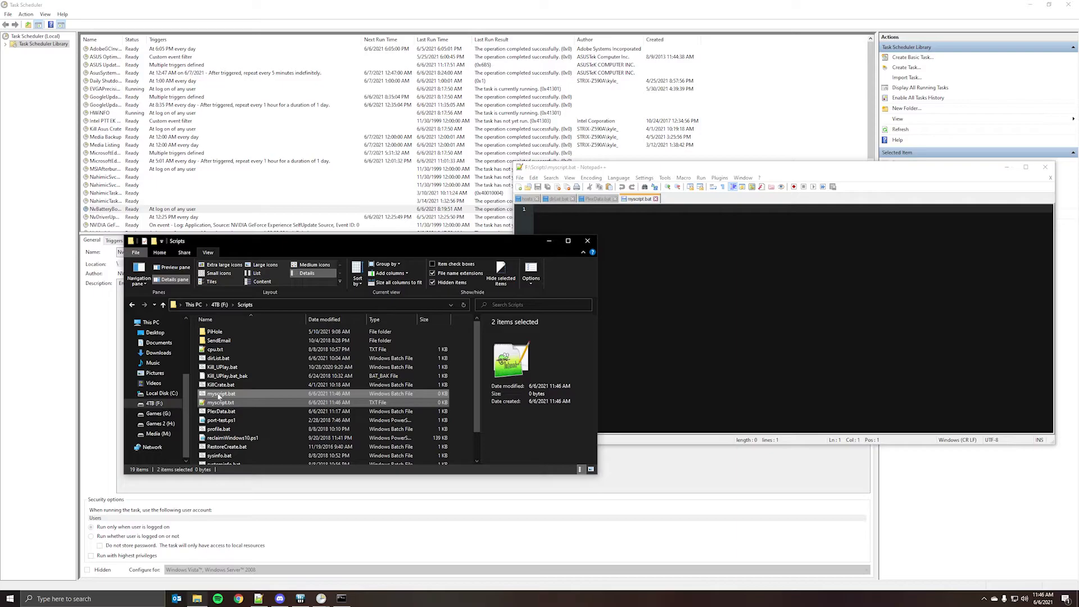
key("Delete")
left_click(544, 243)
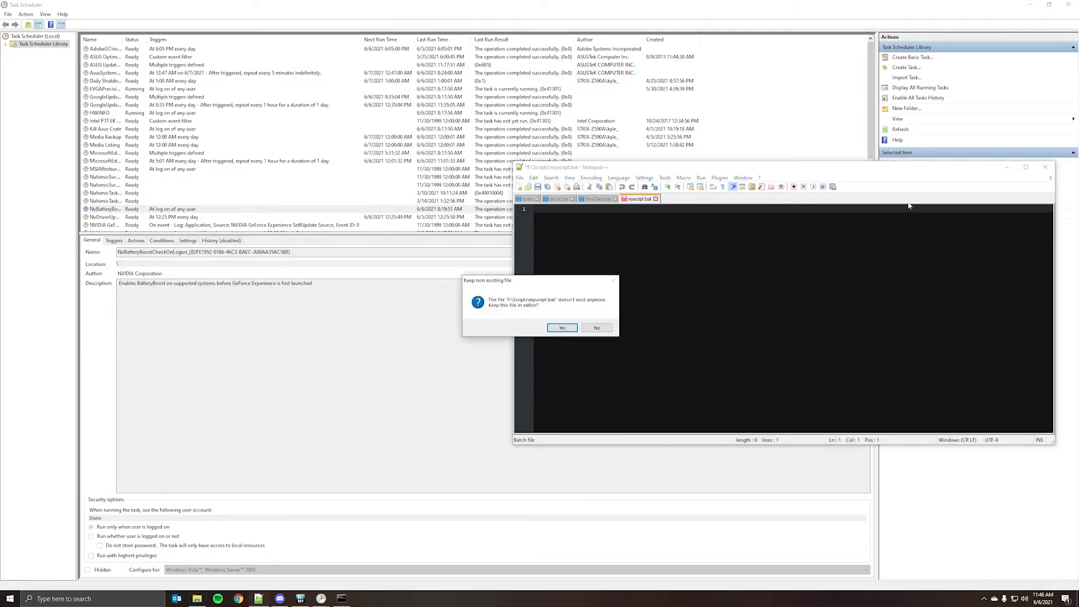
Step: Decline keeping myscript.bat open, then create a task that runs whether the user is logged on or not
left_click(588, 328)
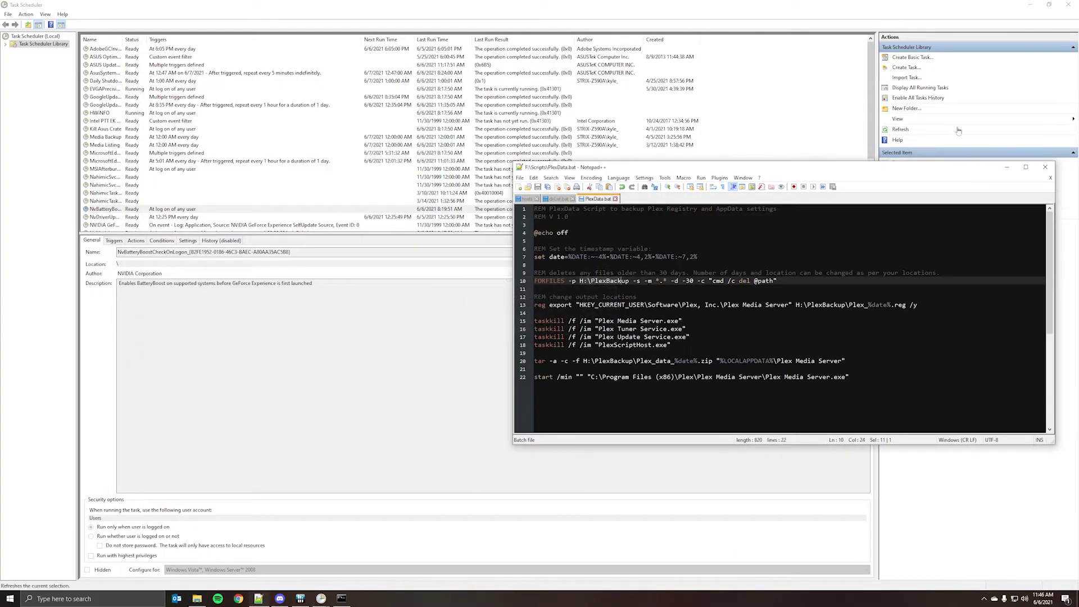
left_click(1007, 167)
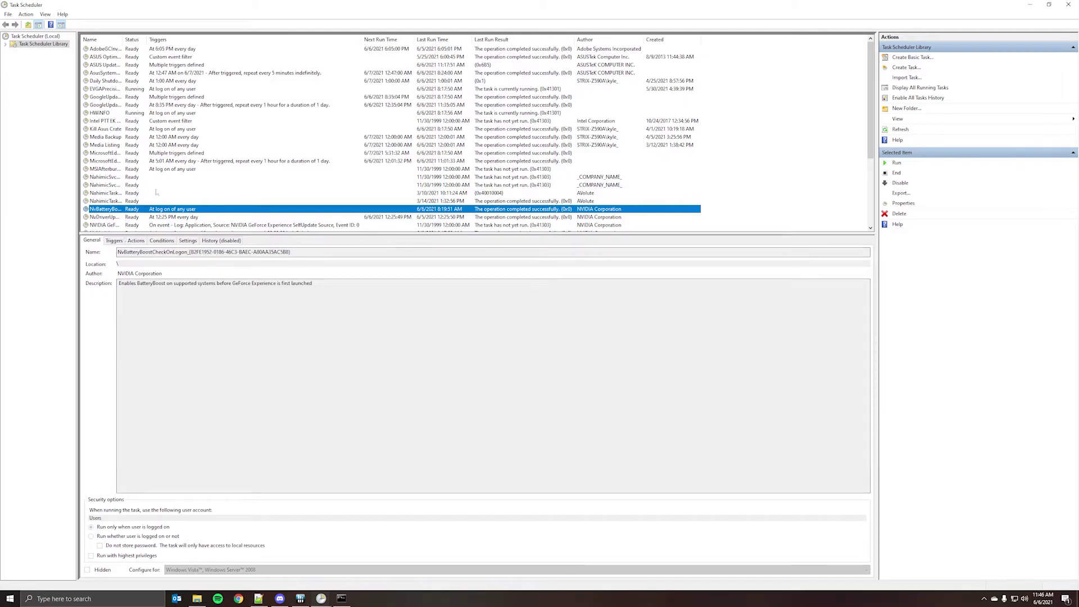
scroll(178, 216, "down", 4)
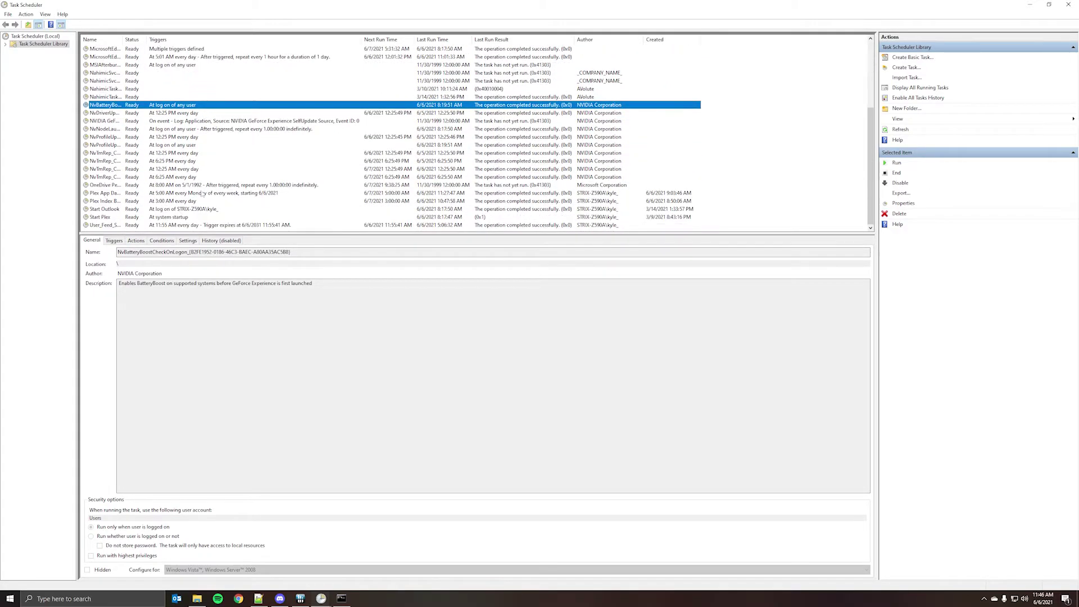
left_click(904, 68)
left_click(429, 334)
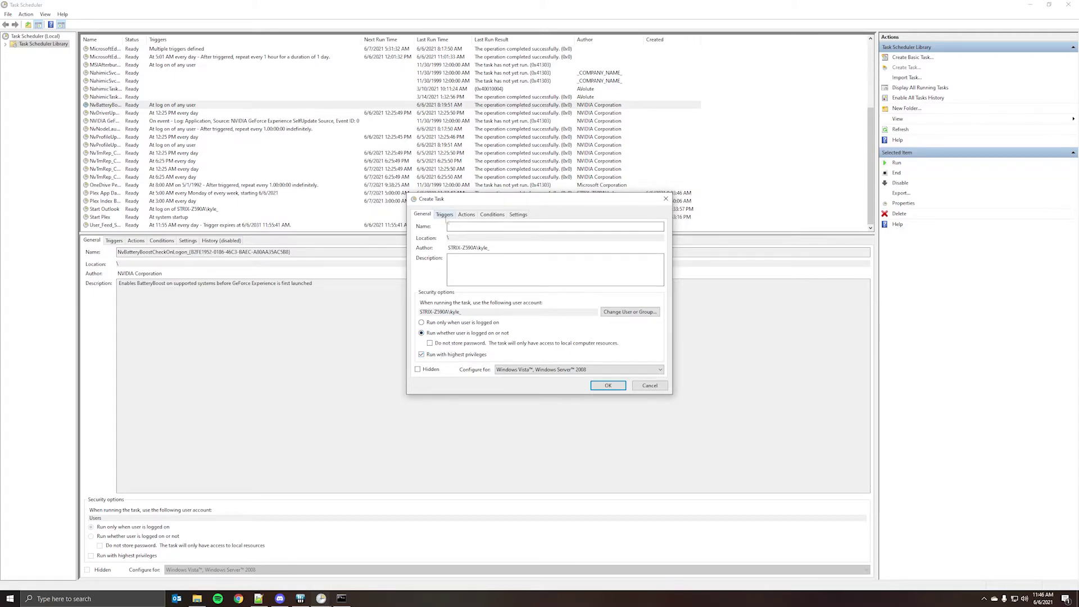
Step: Add a weekly trigger recurring every Monday at 11:46 AM starting 6/6/2021
left_click(444, 215)
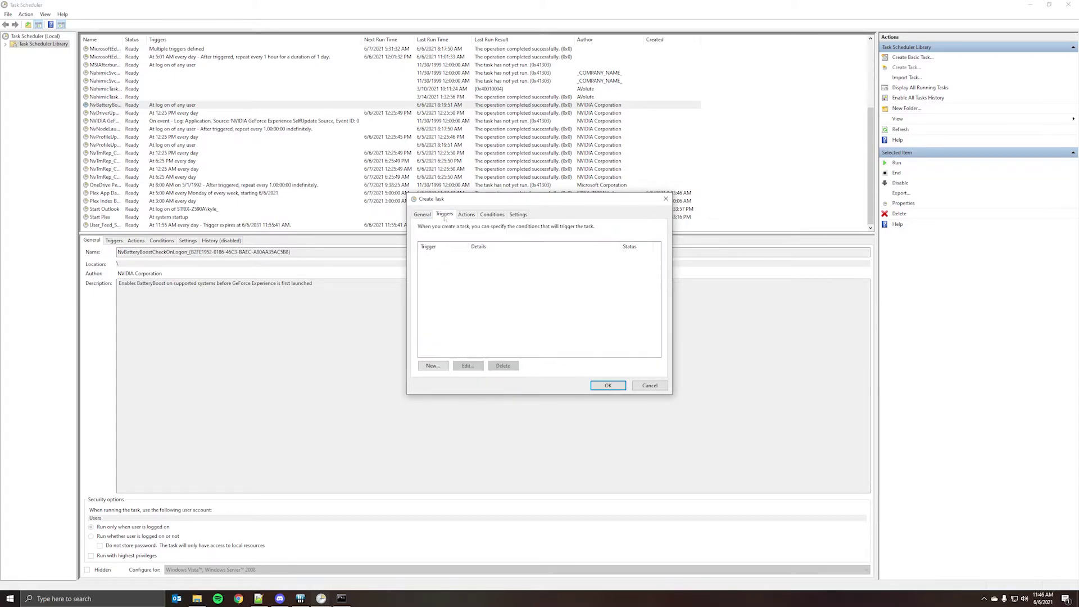
left_click(433, 366)
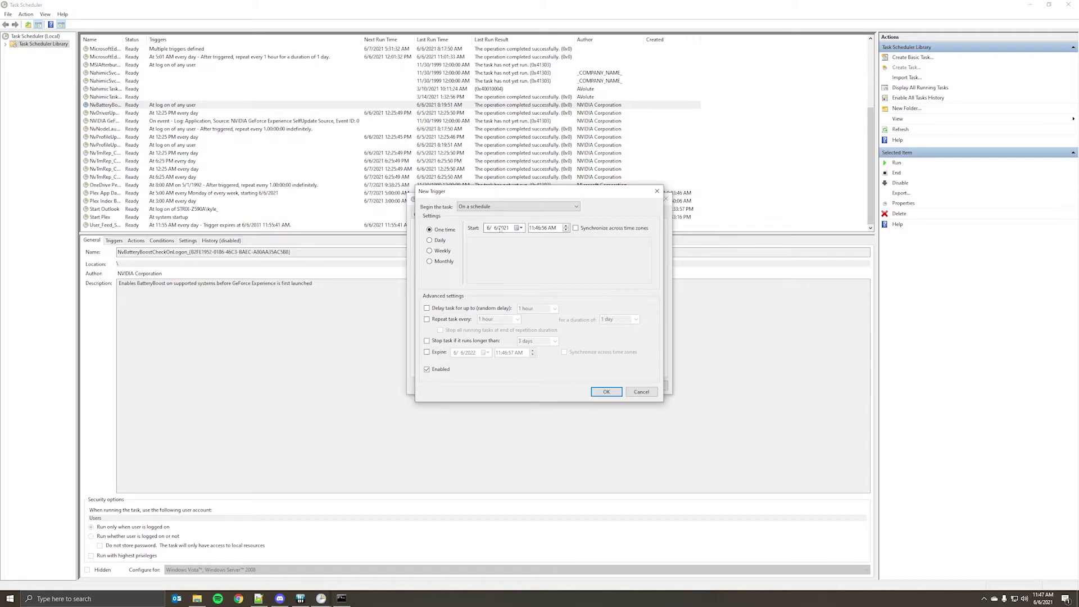
left_click(440, 242)
left_click(442, 252)
left_click(448, 262)
left_click(443, 251)
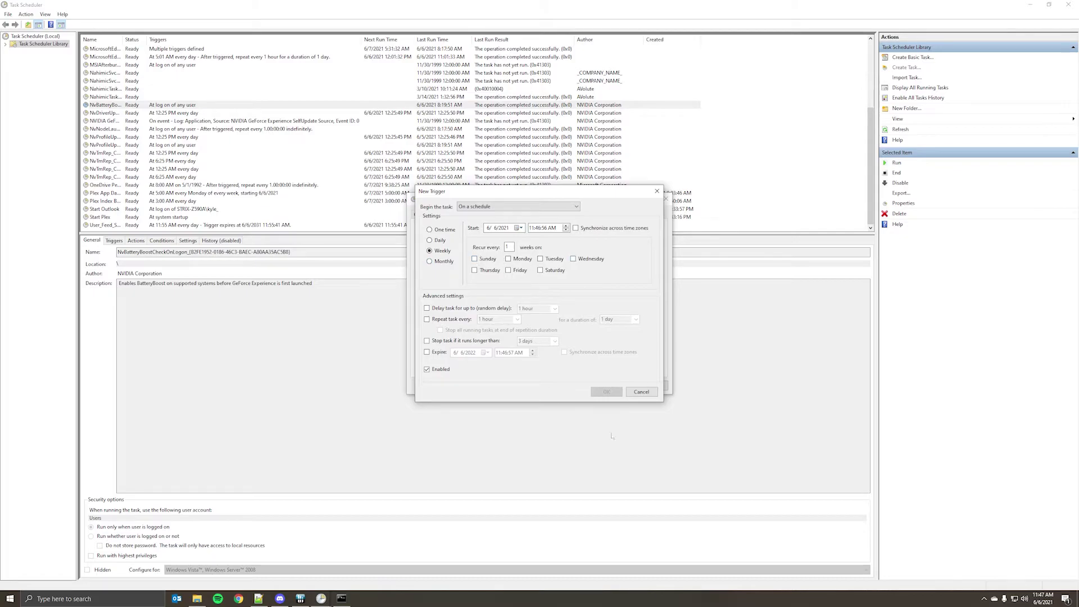
left_click(509, 259)
left_click(606, 392)
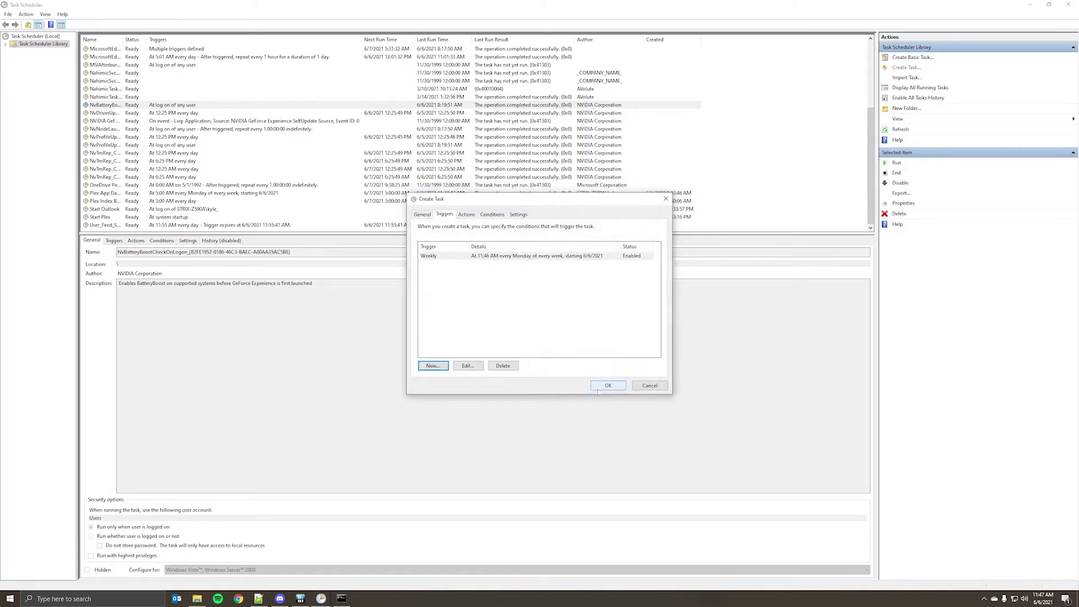
Step: Add a Start a program action for F:\Scripts\PlexData.bat, then review Conditions and Settings
left_click(466, 214)
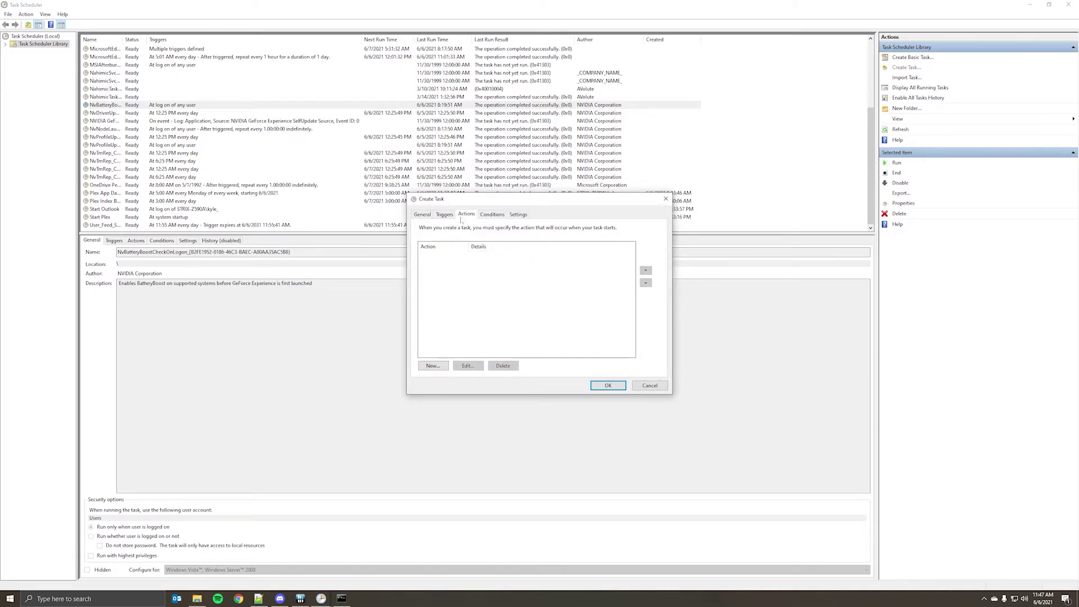
left_click(434, 366)
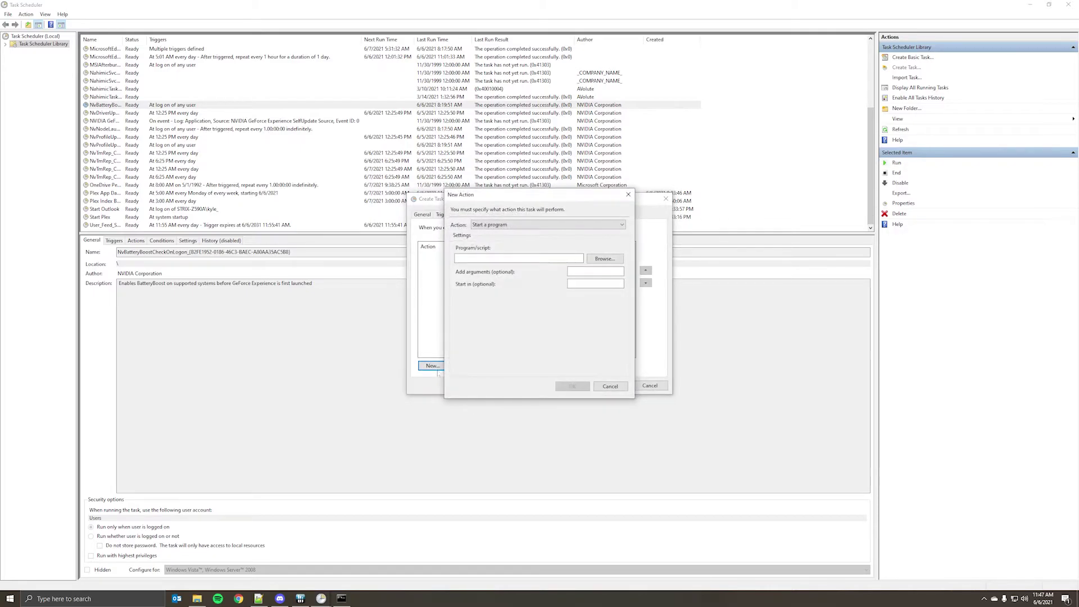
left_click(605, 259)
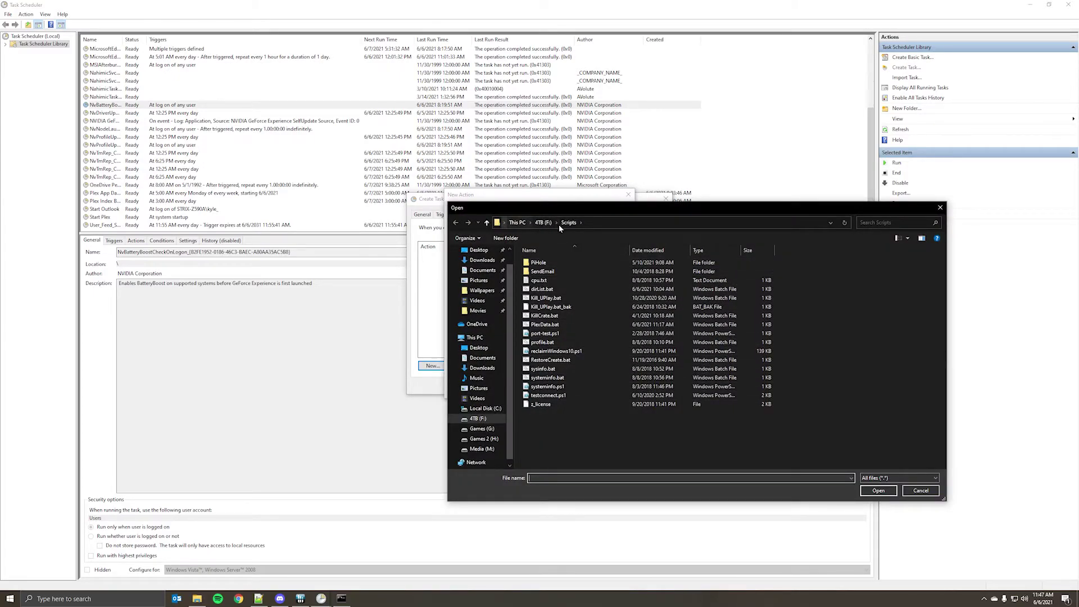
left_click(542, 325)
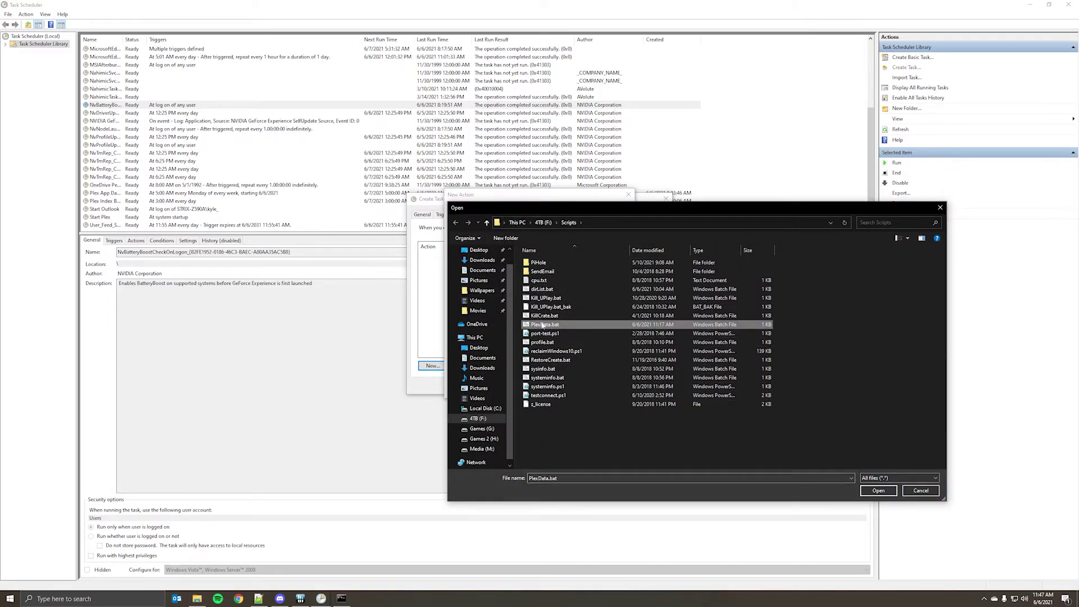
double_click(543, 325)
left_click(573, 387)
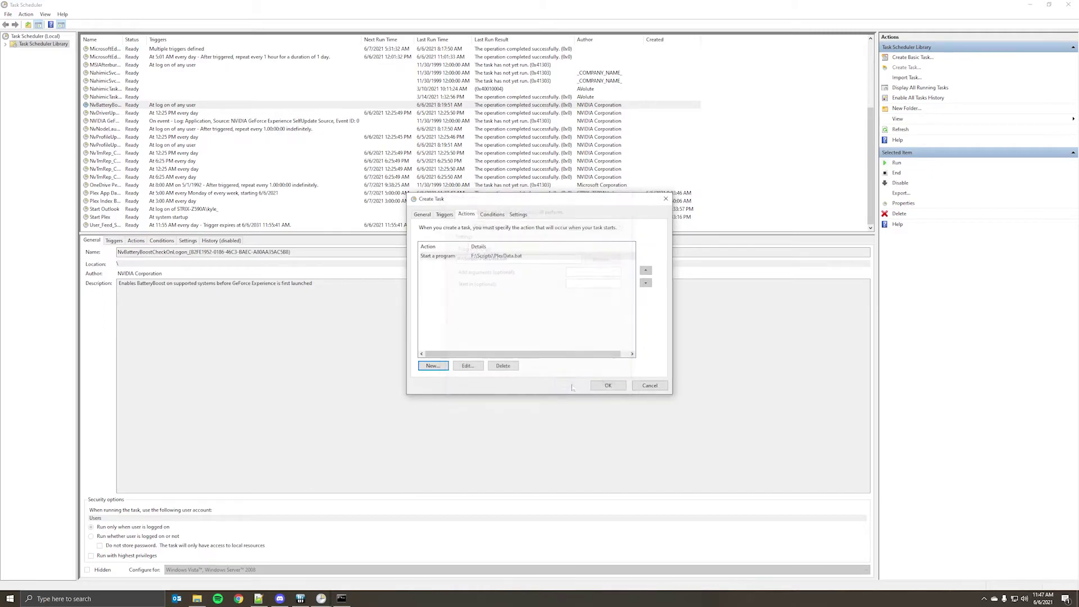
left_click(492, 214)
left_click(518, 214)
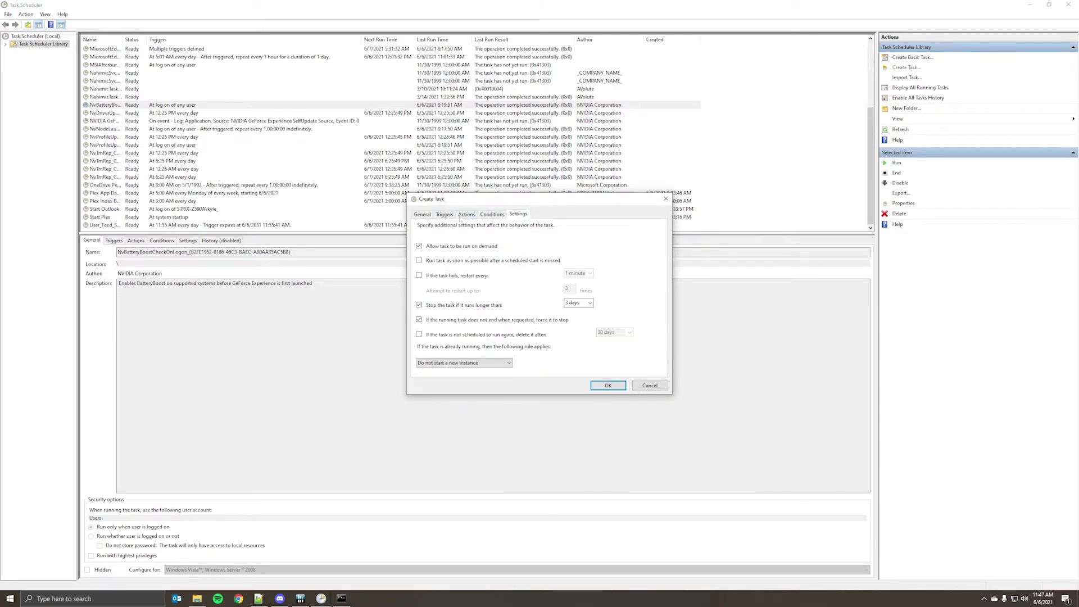
Step: Name the task 'Plex App Data 2' and save it with the account password
left_click(424, 214)
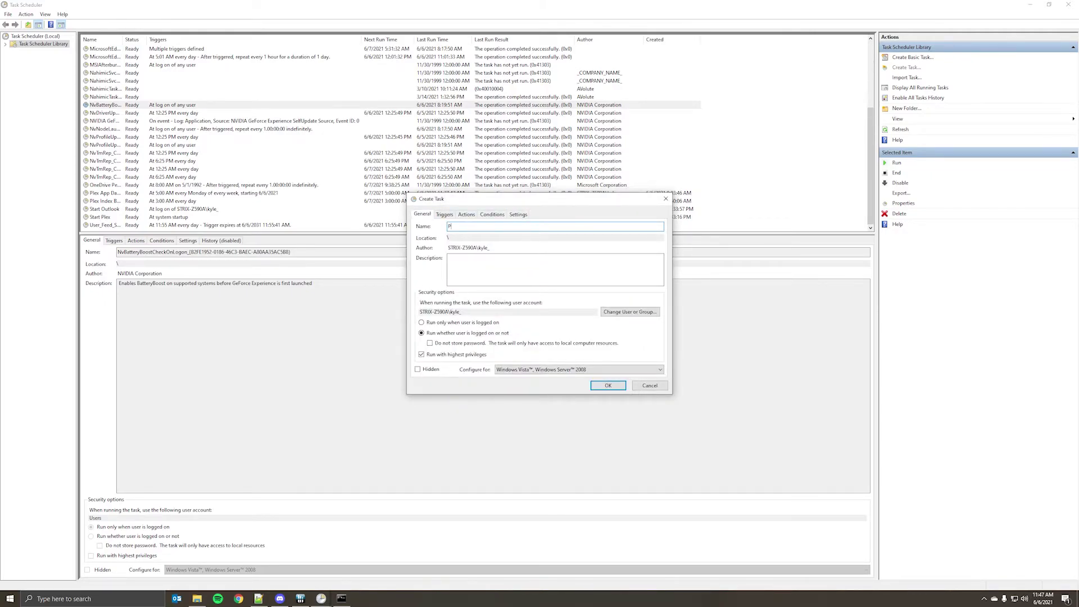
type("Plex App Data 2")
key("Return")
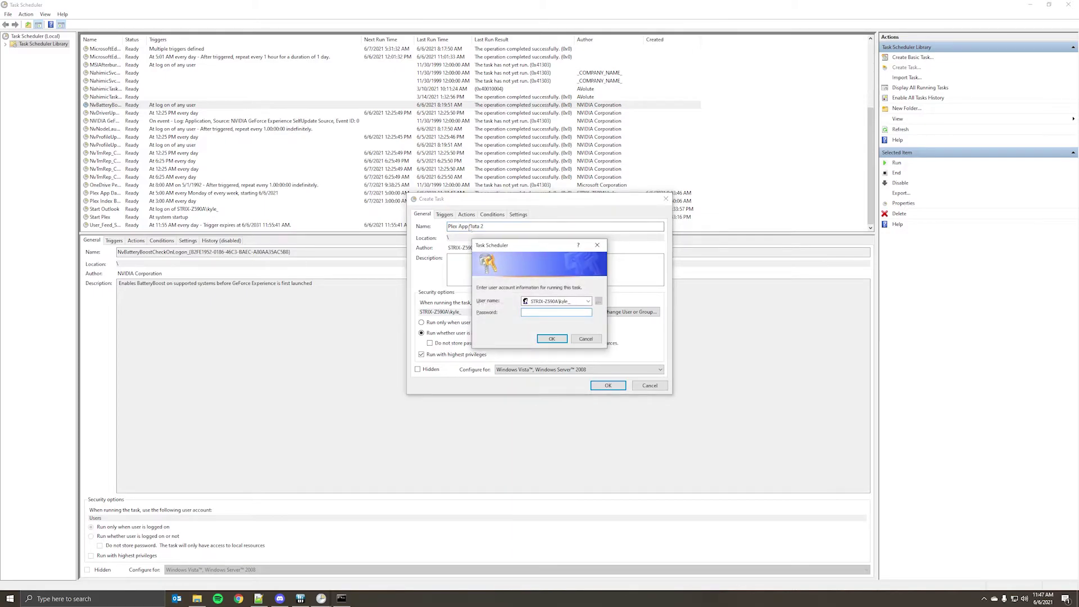
type("••••••••")
key("Return")
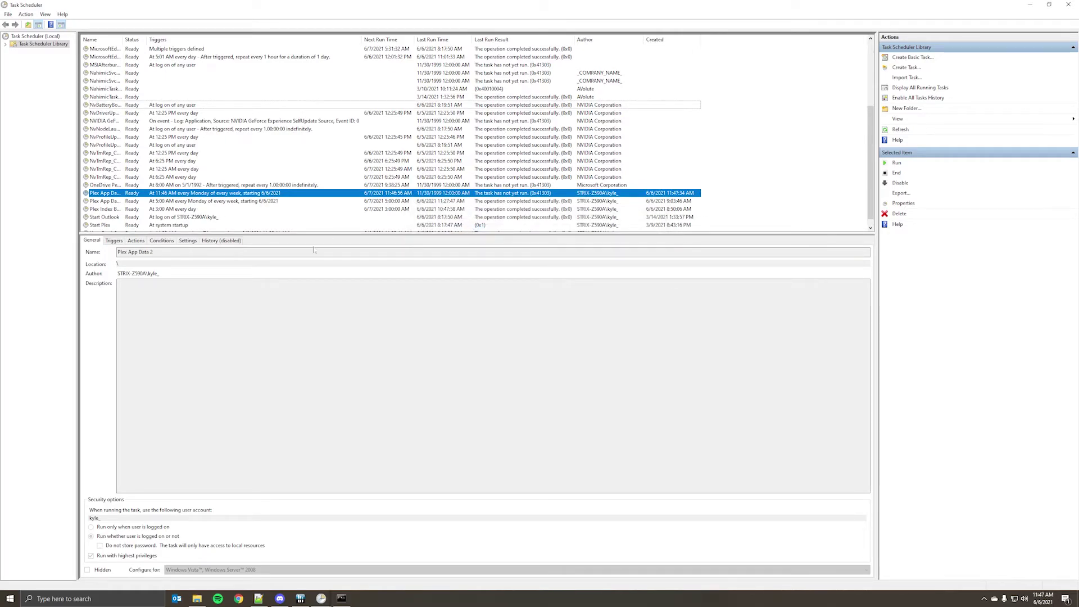
Step: Delete the duplicate Plex App Data 2 task from Task Scheduler
left_click_drag(123, 39, 158, 40)
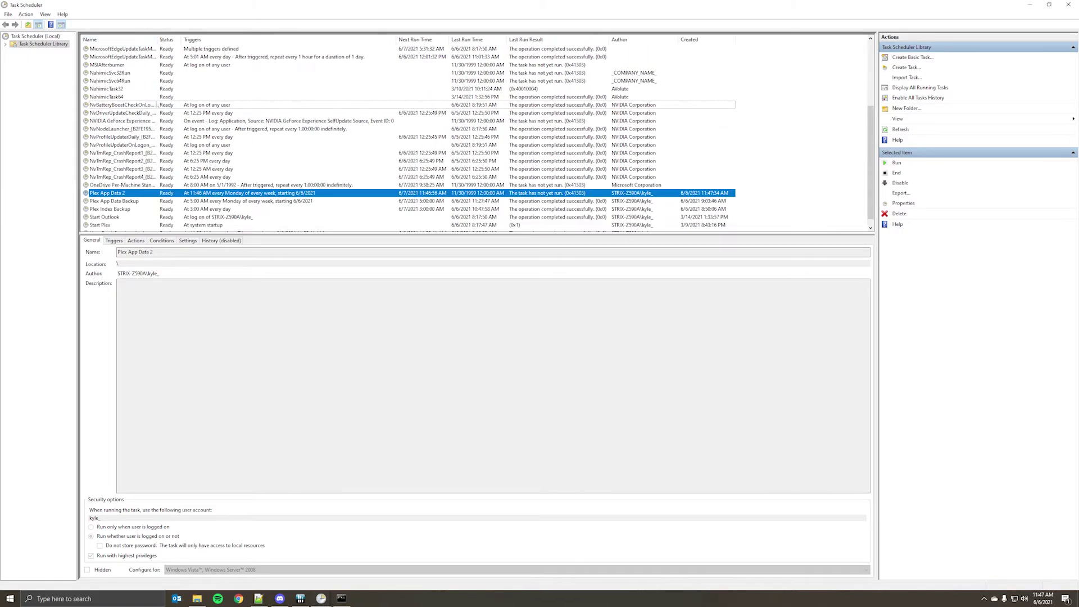
right_click(126, 194)
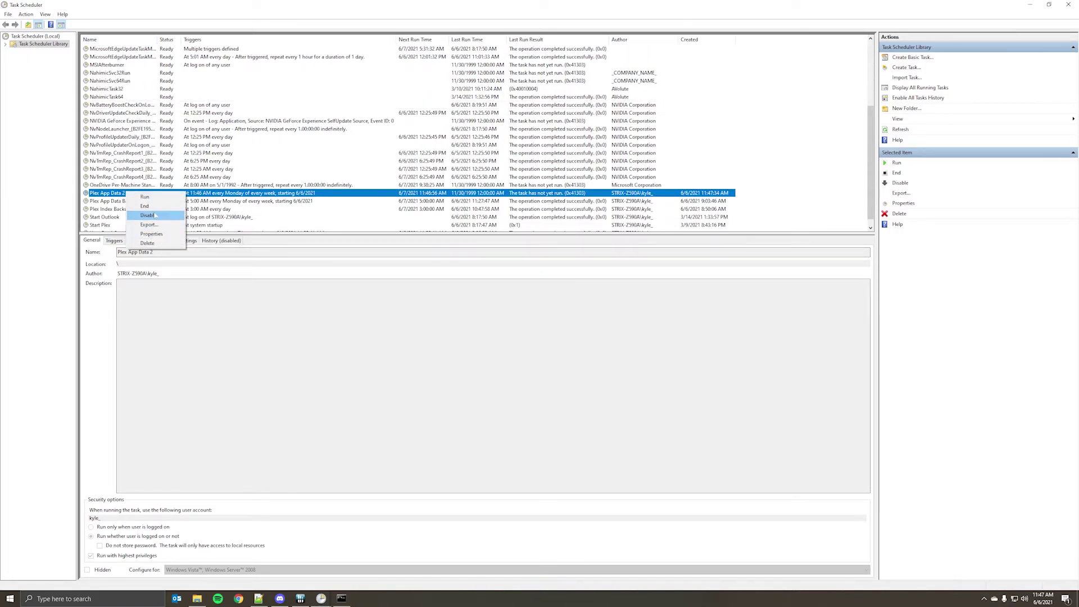
left_click(147, 243)
key("Return")
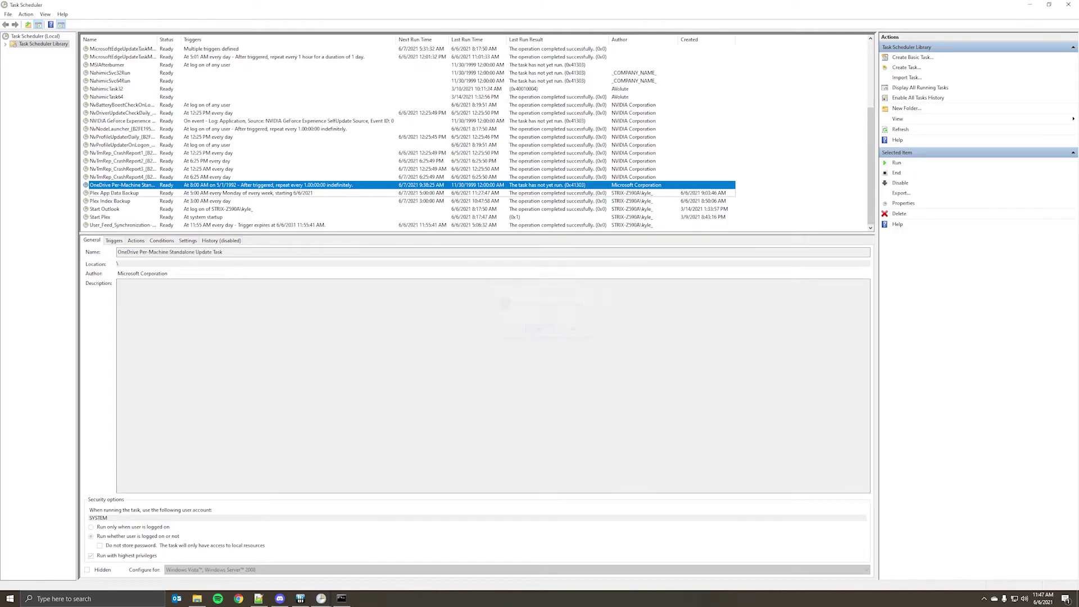
Step: Start a test run of Plex App Data Backup and refresh the task list
left_click(104, 192)
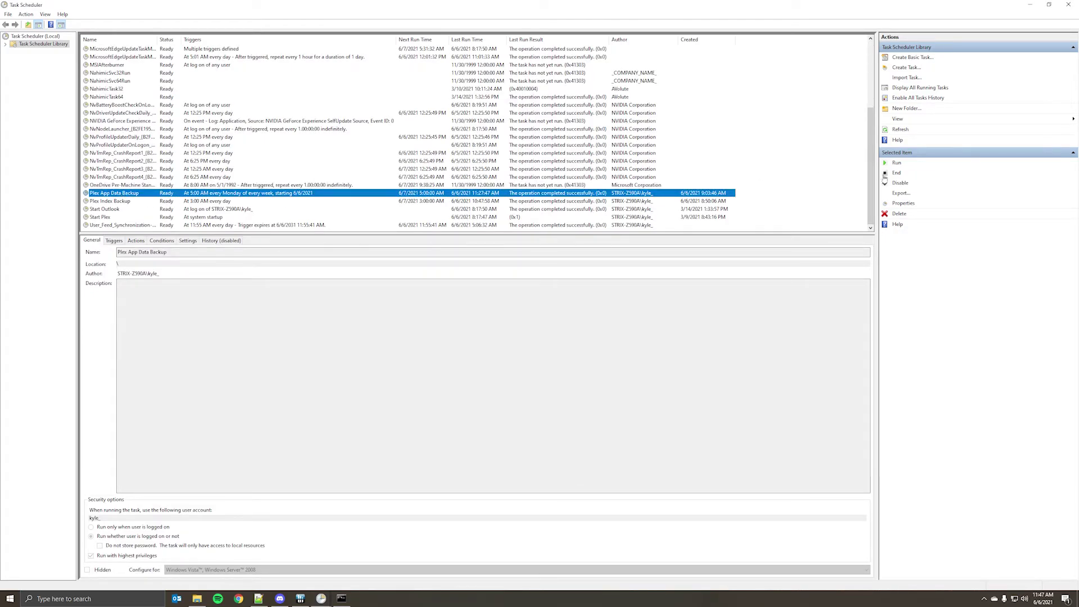
left_click(896, 163)
key("F5")
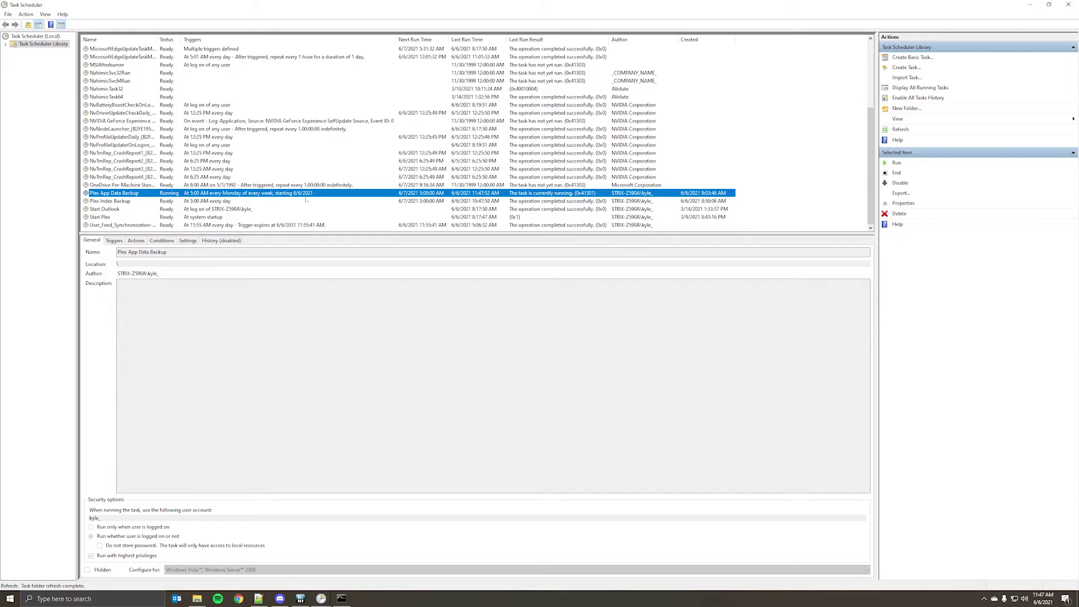
Step: Check H:\PlexBackup for Plex_2021-06-06.reg and the 2.44 GB Plex_data_2021-06-06.zip, then return to Task Scheduler
left_click(196, 599)
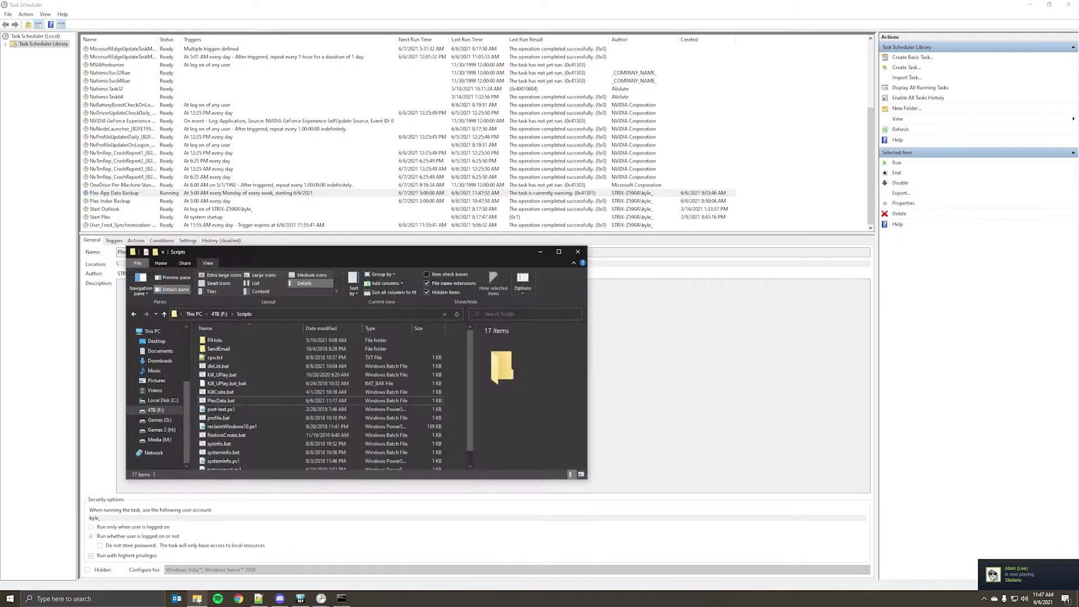
left_click(161, 424)
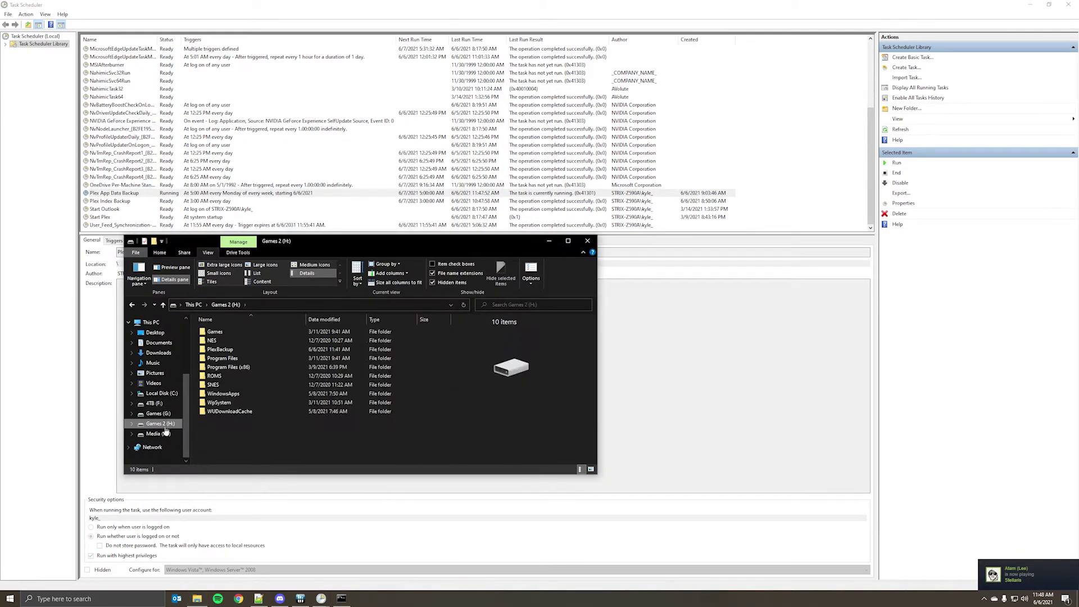
double_click(222, 350)
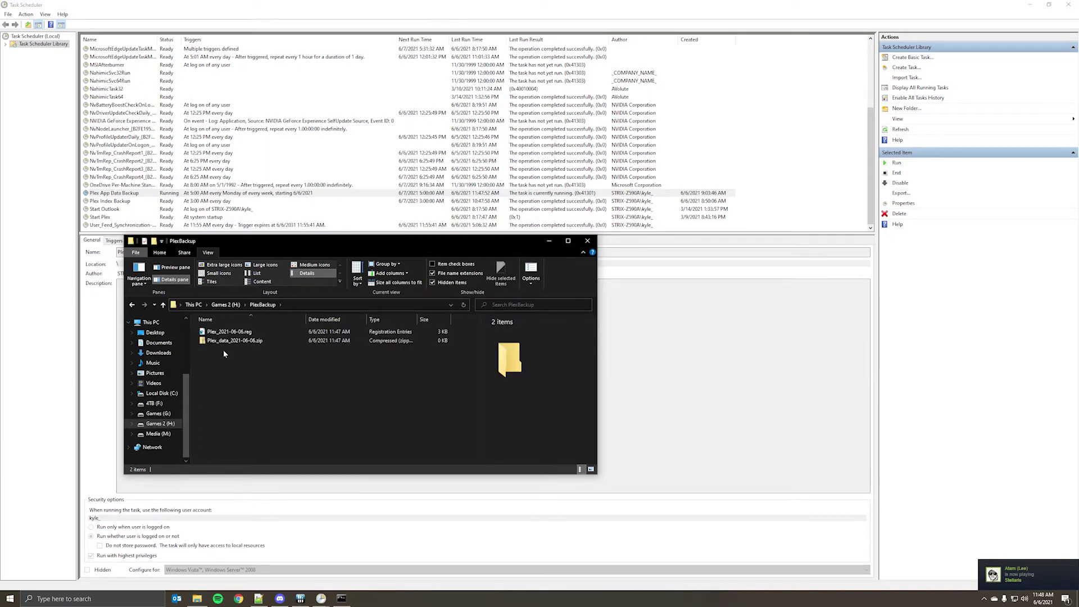
left_click(336, 341)
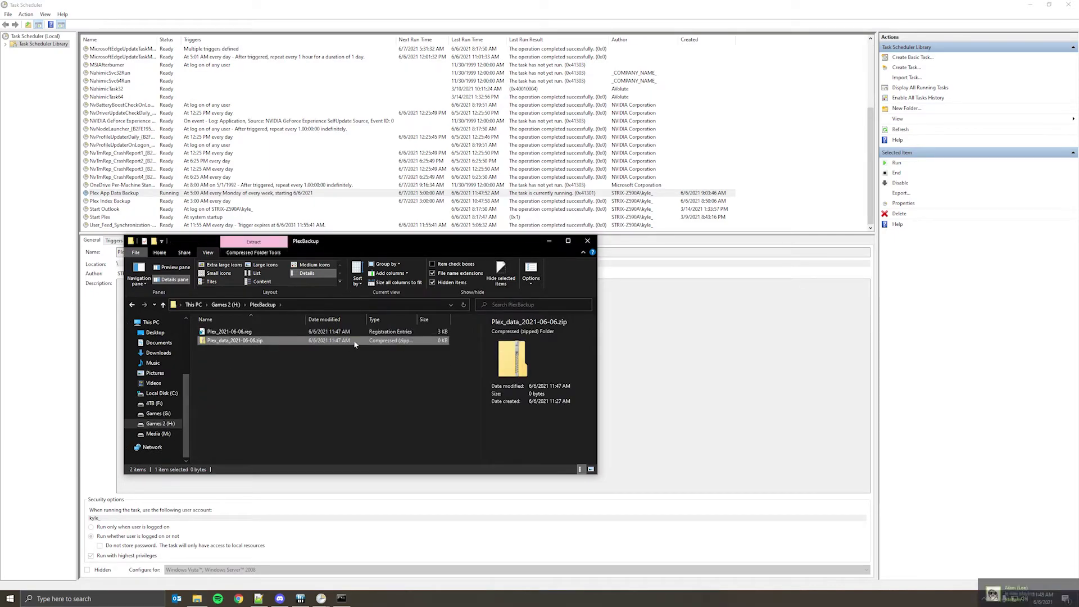
left_click(214, 334)
left_click(217, 339)
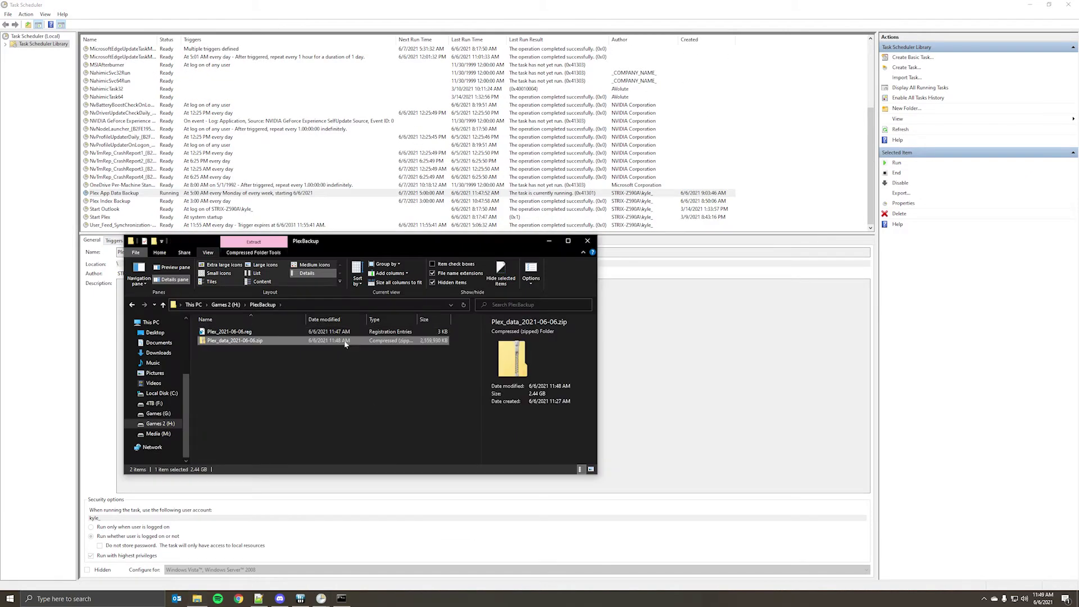
left_click(281, 195)
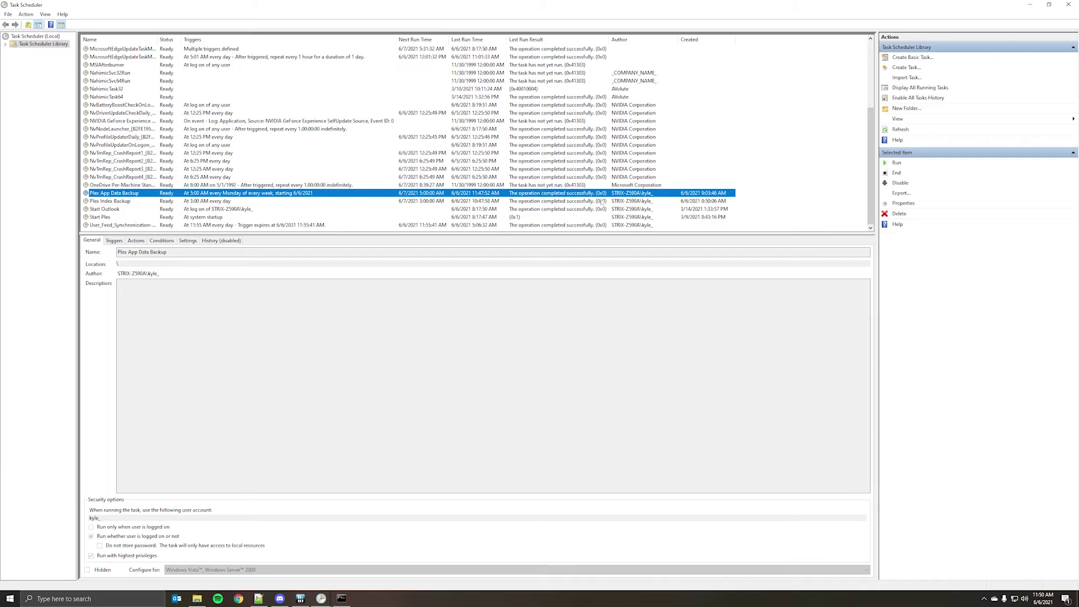
left_click(984, 599)
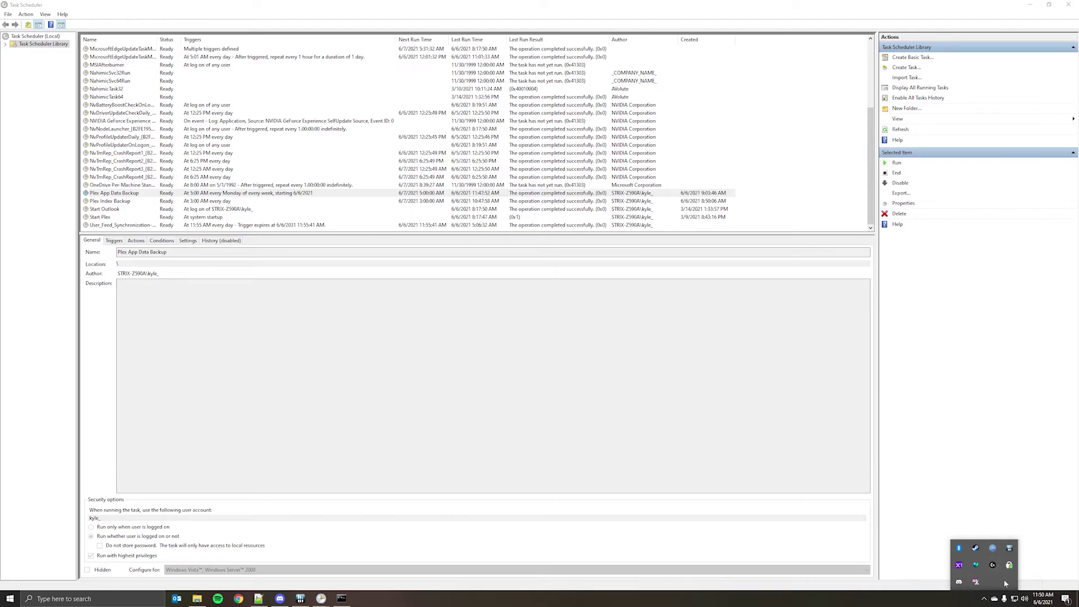
left_click(994, 600)
left_click(984, 599)
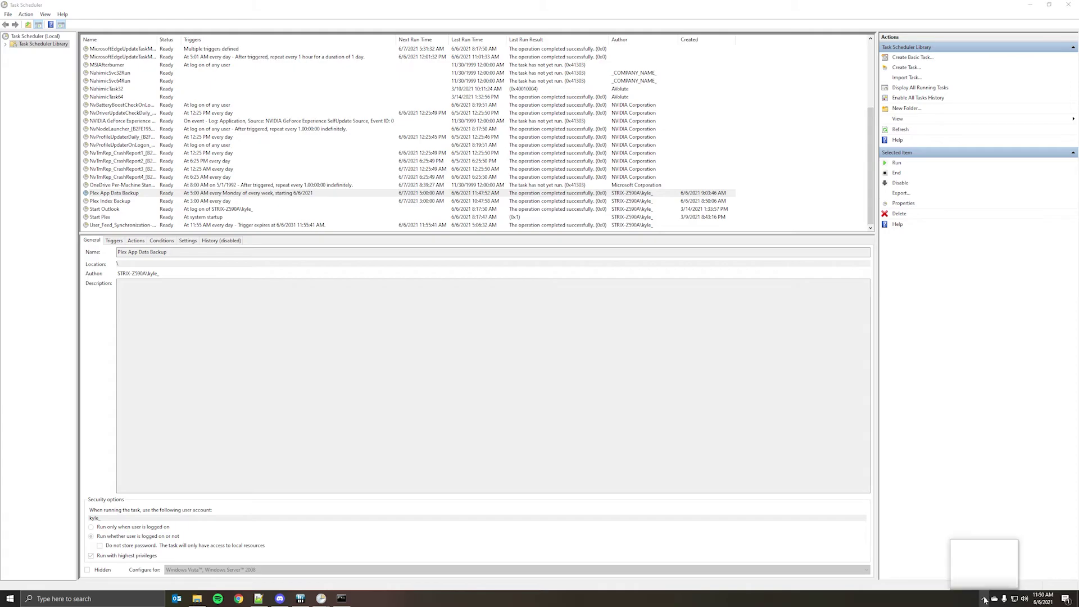
Step: Launch Plex Web, confirm Documentaries, Movies and TV Shows load on Home, then minimize Chrome
left_click(239, 599)
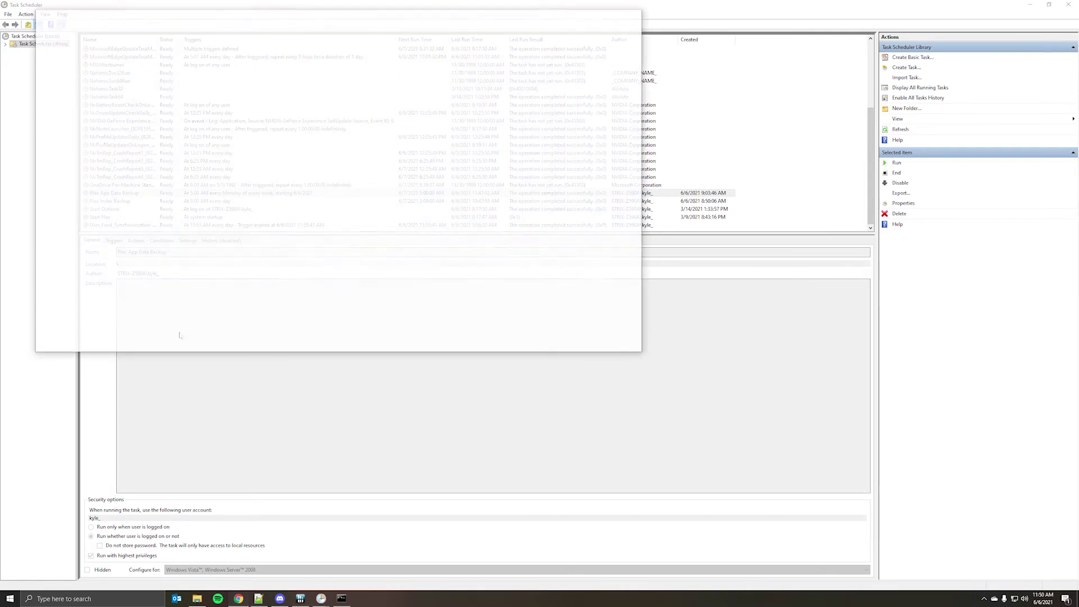
type("plex")
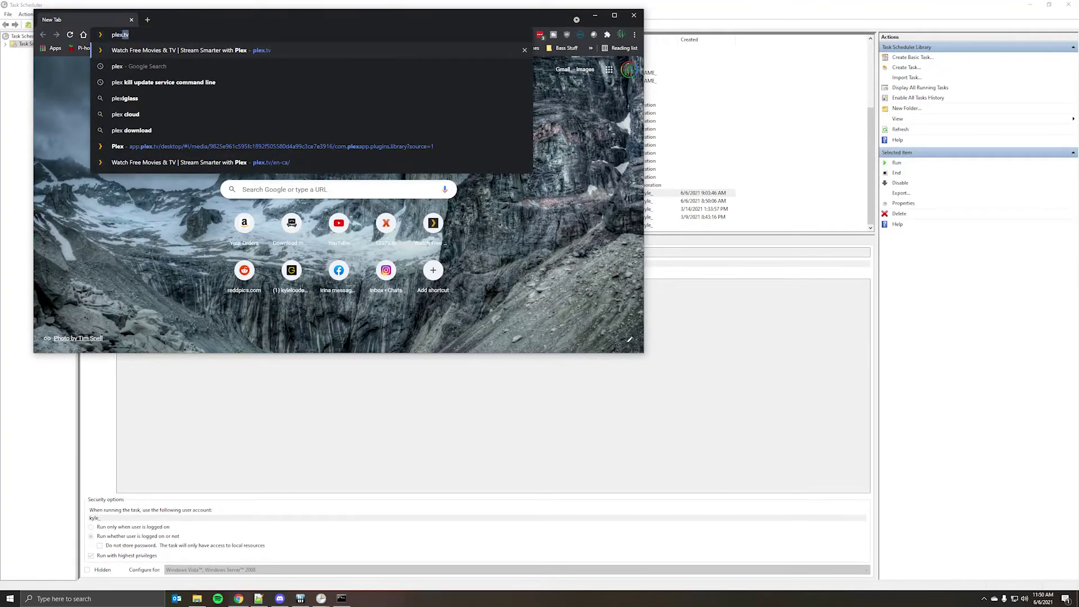
key("Return")
left_click(529, 84)
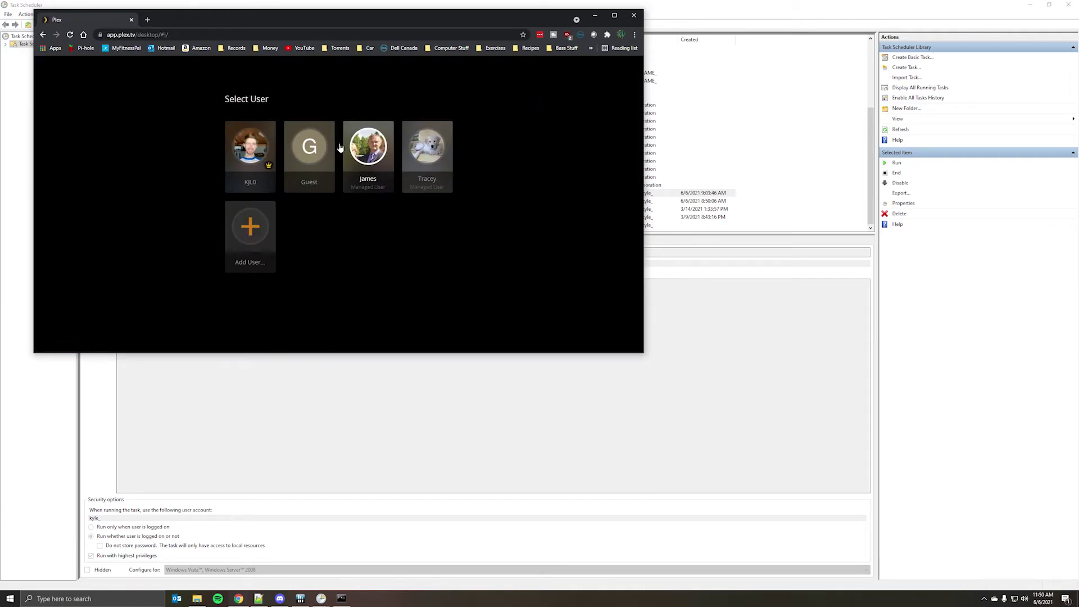
left_click(268, 138)
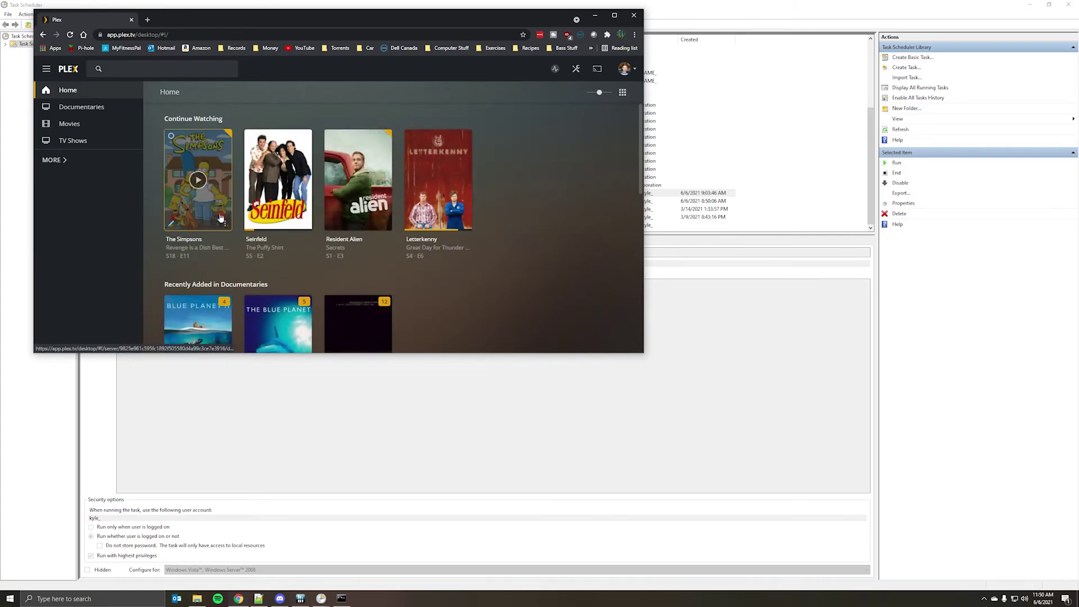
scroll(274, 171, "down", 4)
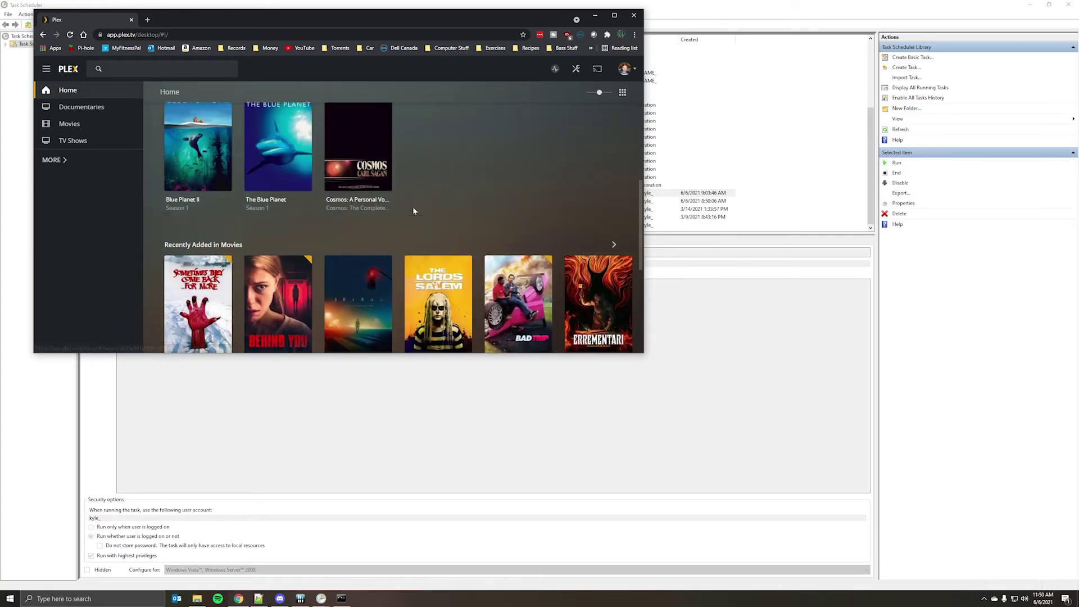
scroll(414, 210, "up", 4)
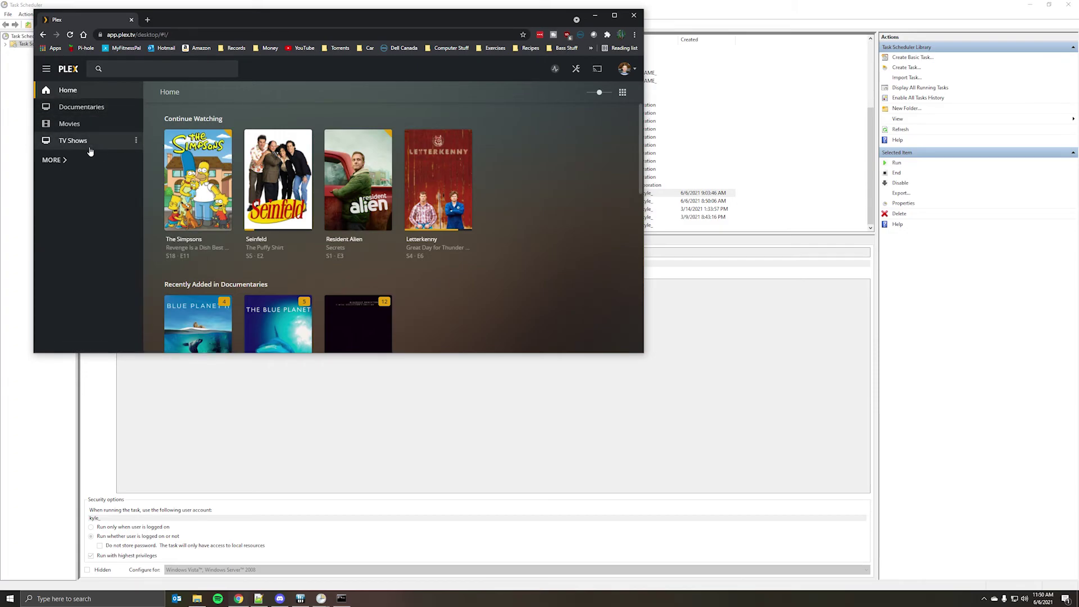
left_click(596, 16)
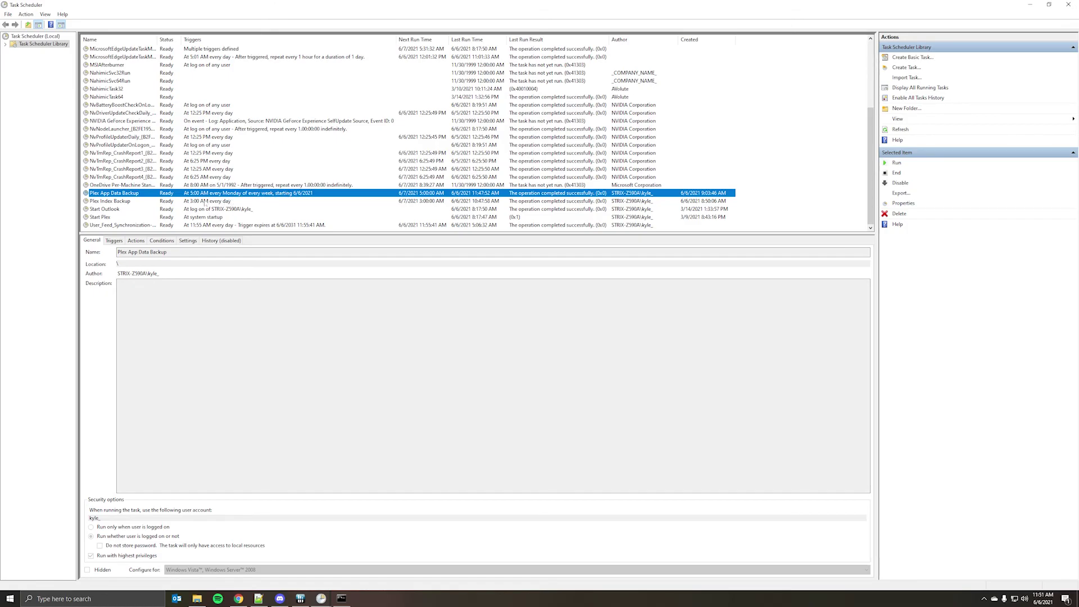
Step: Open the Plex Media Server tray menu, then select the Plex App Data Backup task
left_click(85, 599)
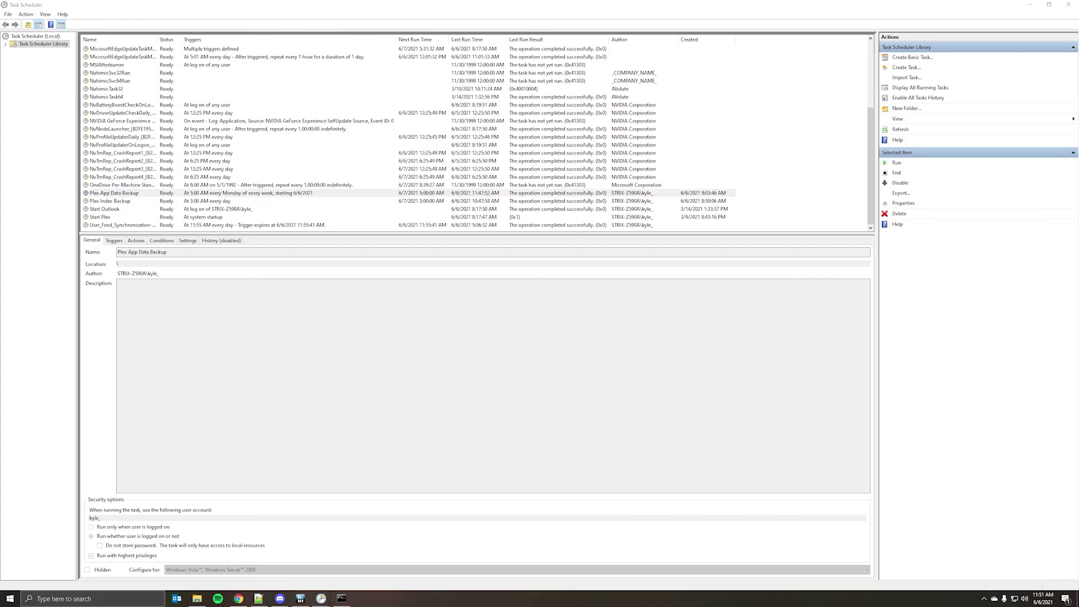
type("plex")
key("Escape")
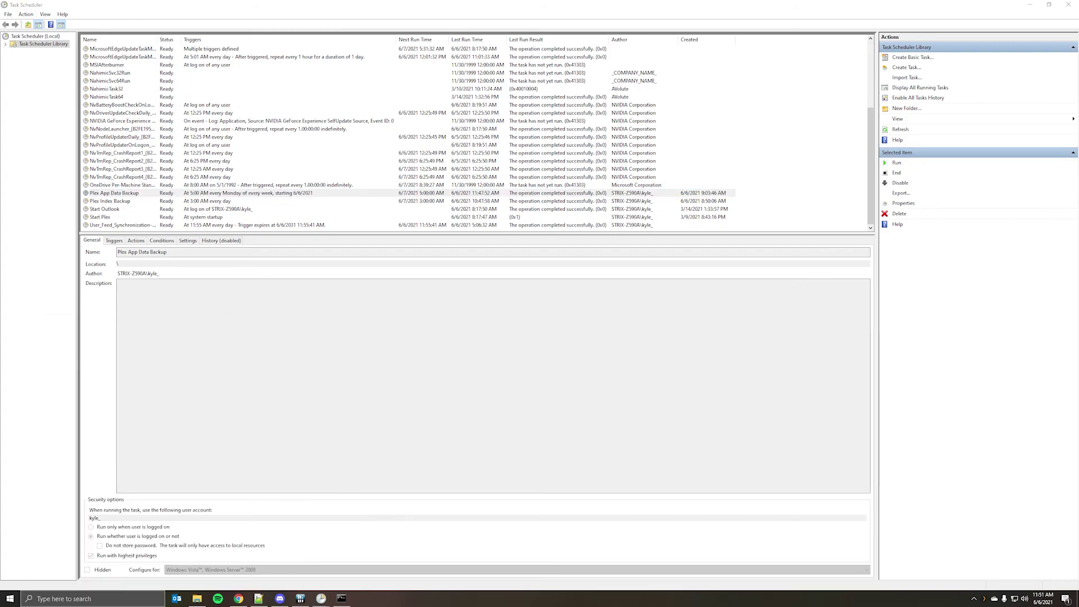
right_click(985, 602)
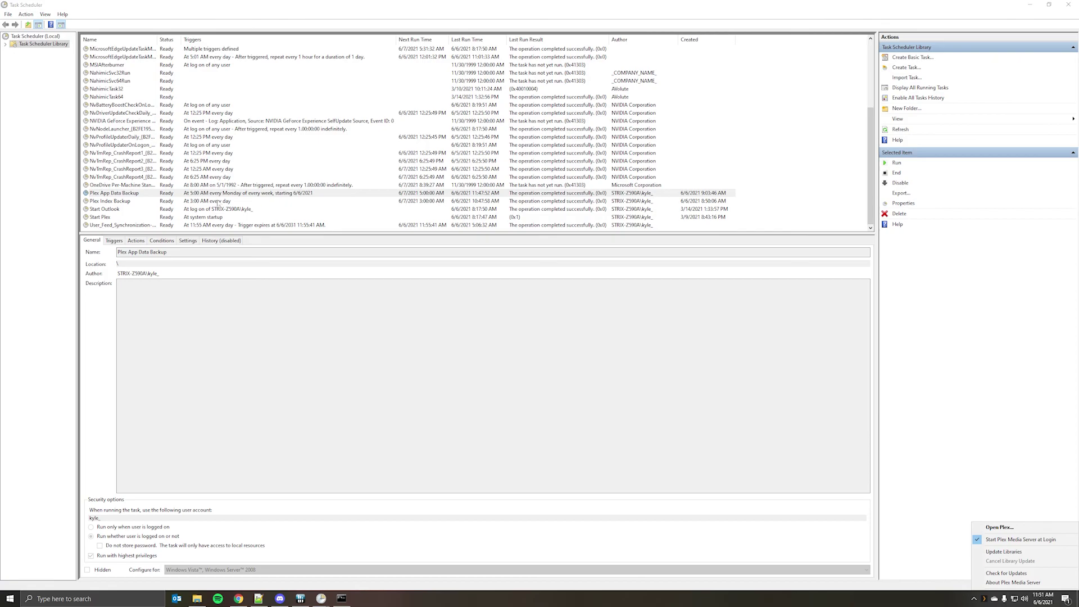
left_click(121, 194)
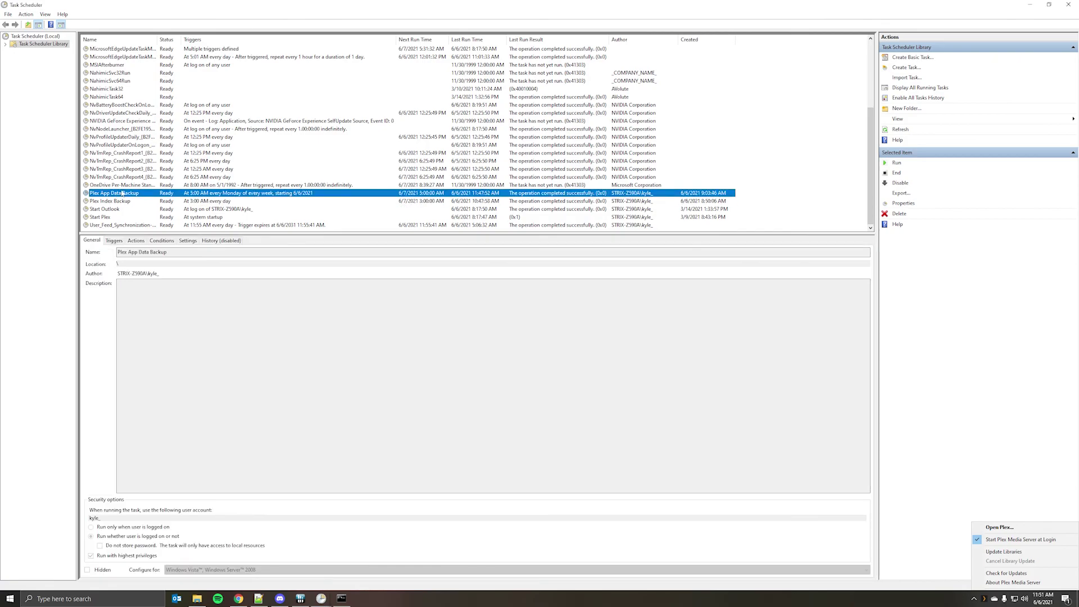